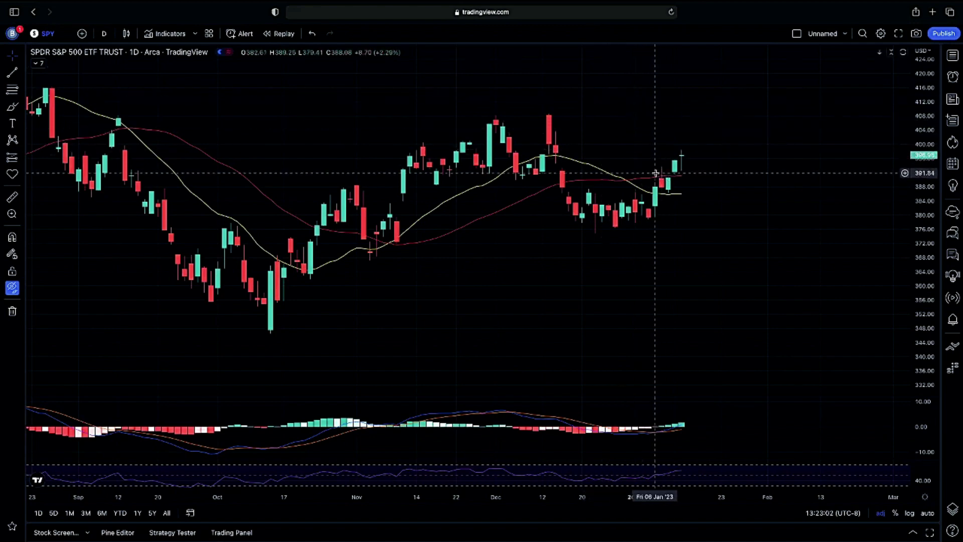
- Box the early January 2023 candles crossing the moving averages on the SPY daily chart, clear the markup, and box the latest candles
left_click_drag(611, 159, 684, 193)
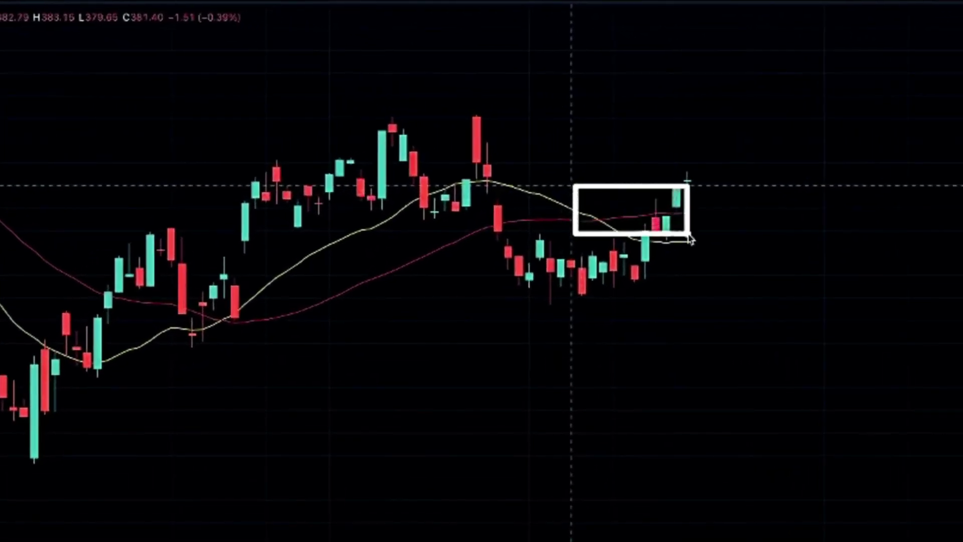
left_click_drag(690, 236, 743, 260)
key("Escape")
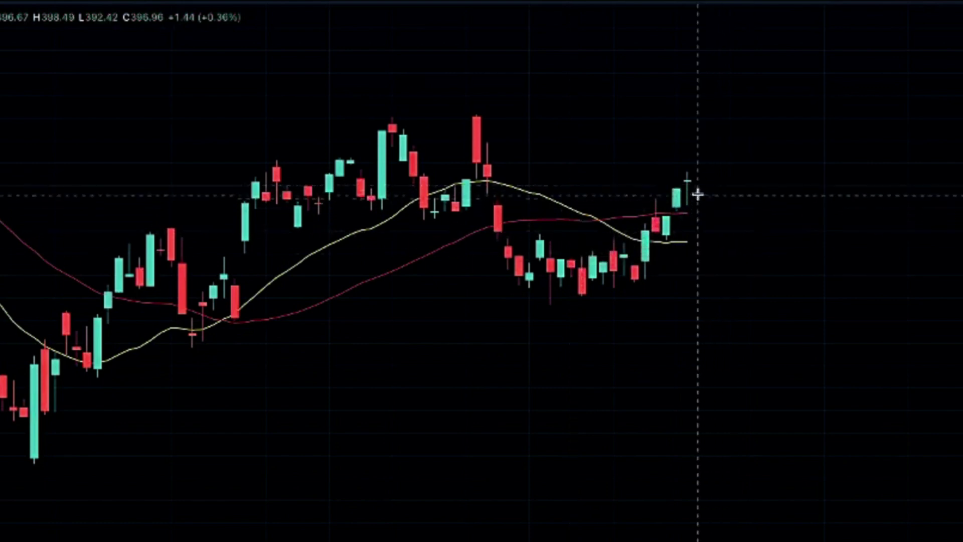
left_click_drag(673, 157, 708, 222)
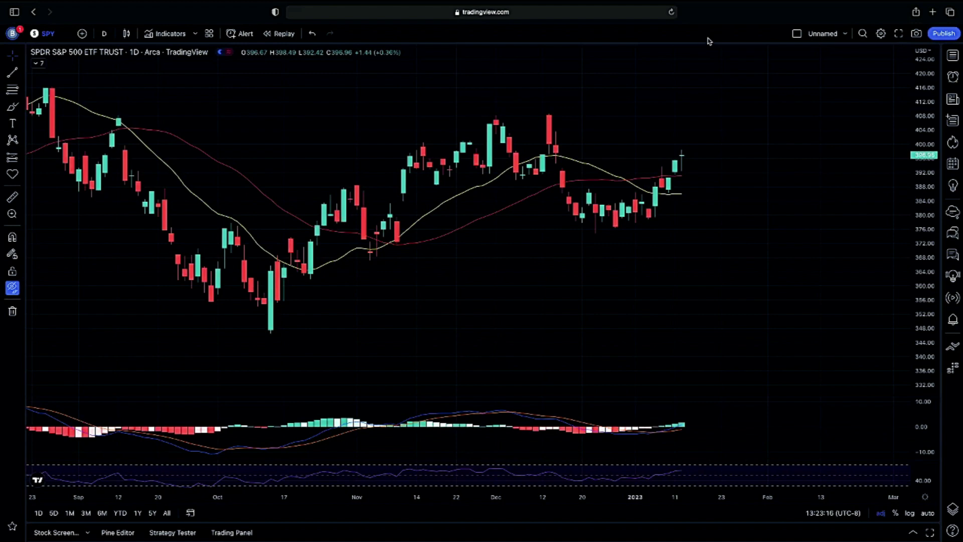
- Show the chart's hidden drawings and box the late-November peak at the descending trendline
left_click(9, 289)
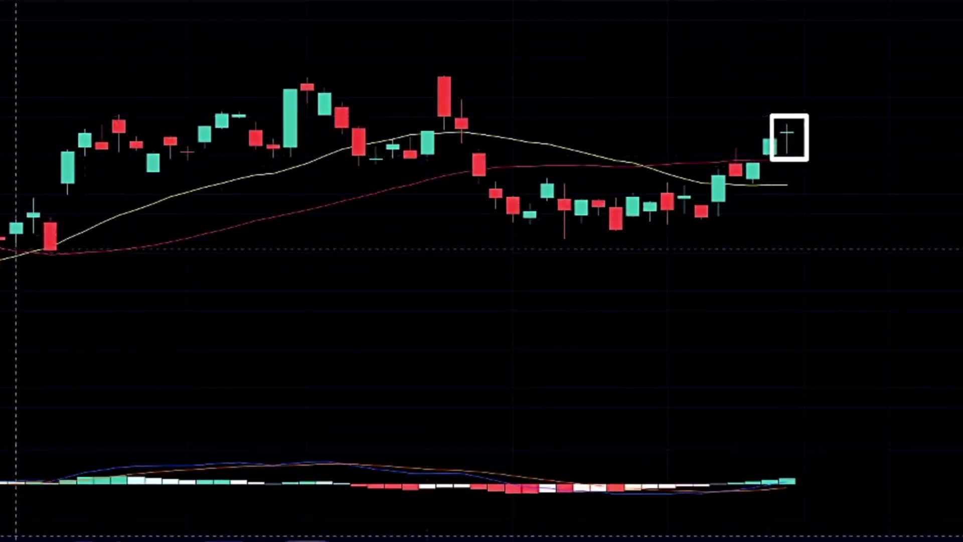
left_click(12, 287)
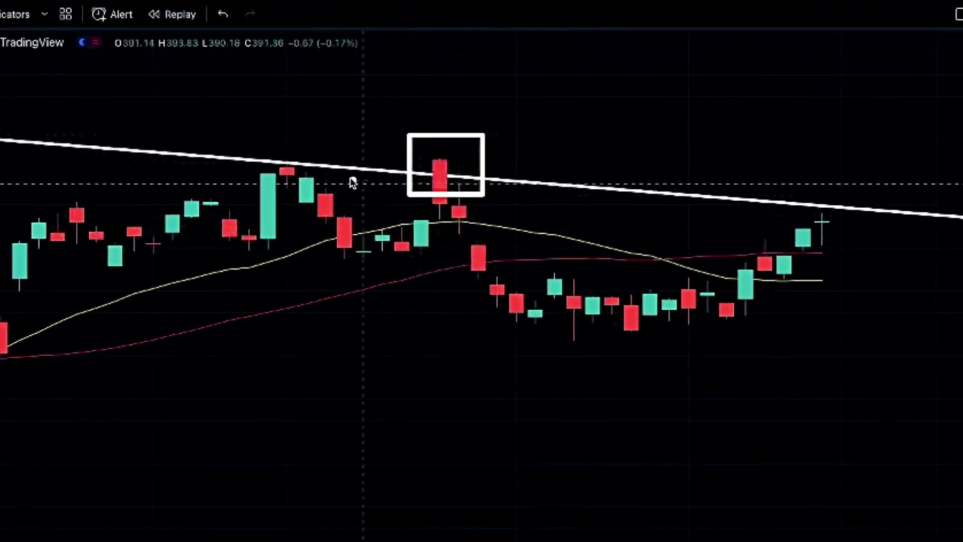
left_click_drag(250, 140, 329, 186)
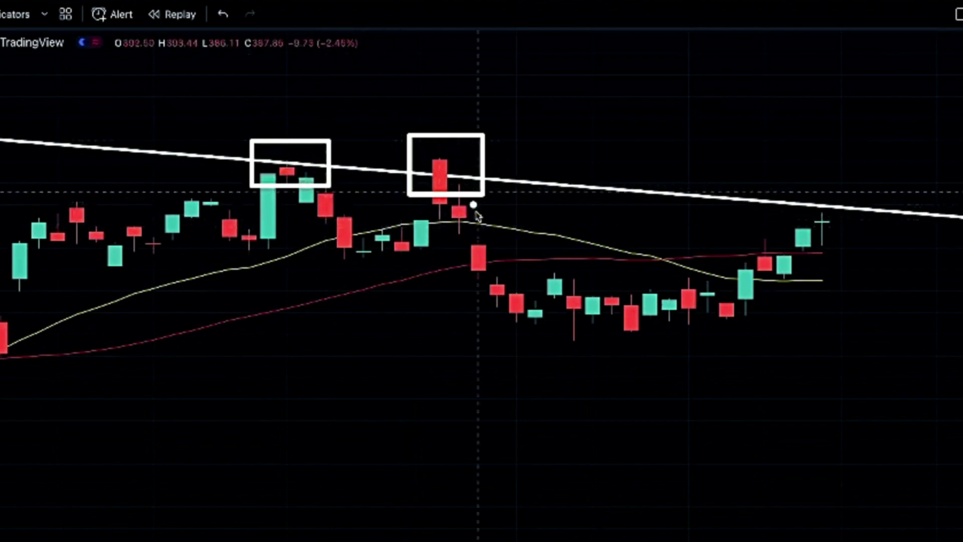
- Box the late-March 2022 peak on the upper channel line and the latest January candles just beneath that line
scroll(686, 350, "down", 3)
scroll(742, 340, "down", 5)
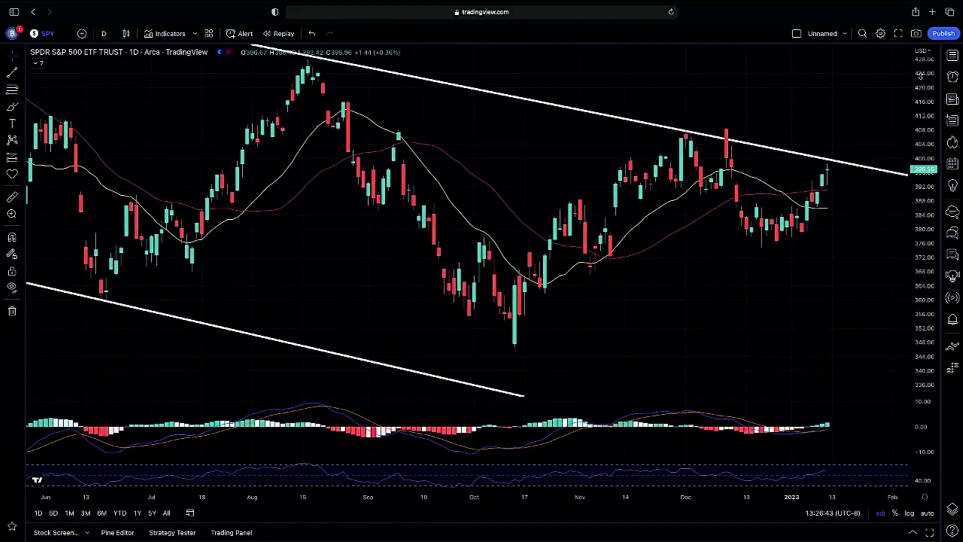
scroll(843, 211, "down", 5)
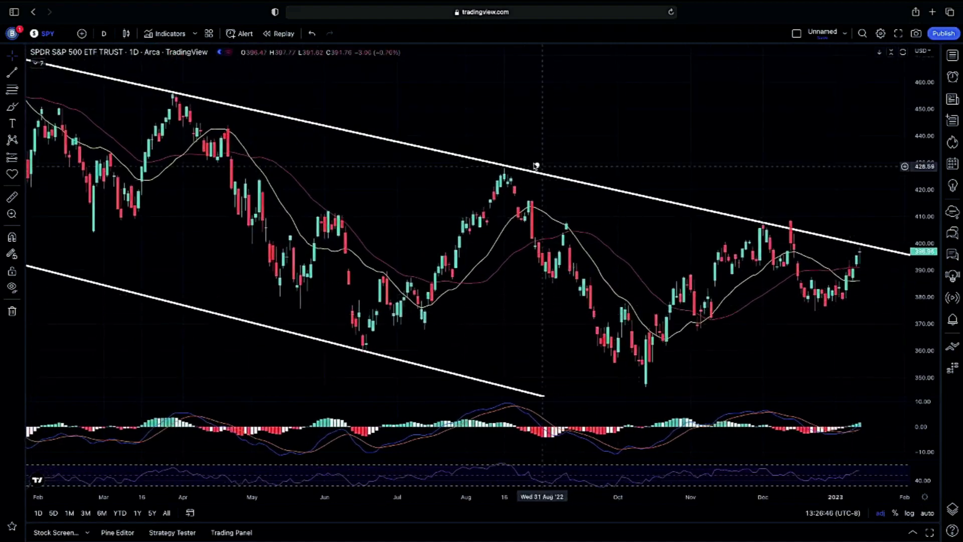
mouse_move(155, 75)
left_mouse_down()
mouse_move(160, 93)
mouse_move(203, 114)
left_mouse_up()
scroll(750, 199, "up", 6)
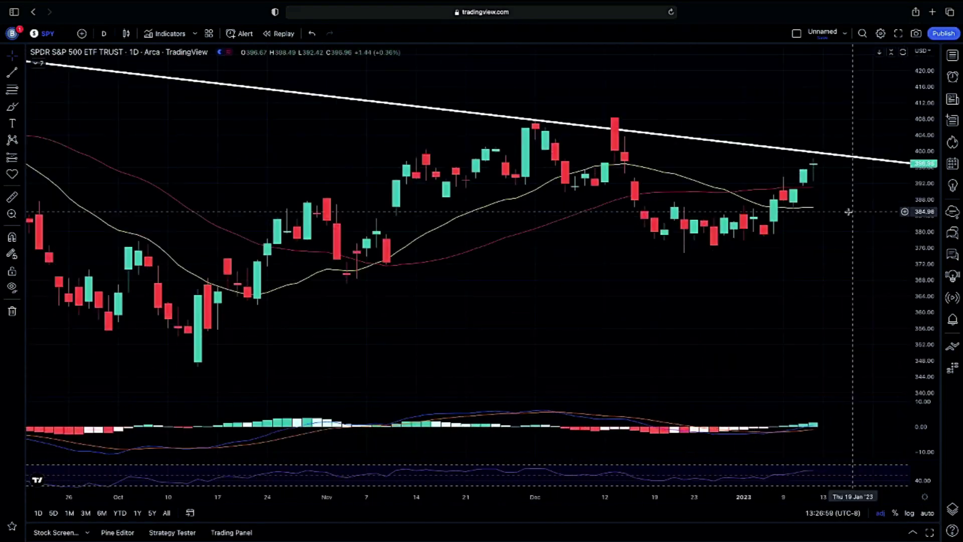
left_click_drag(779, 134, 827, 178)
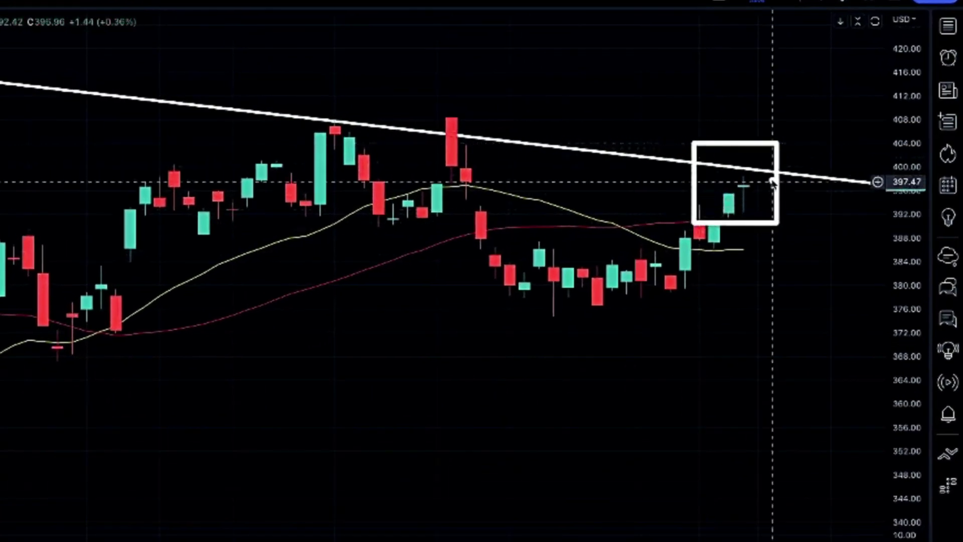
- Sketch three candle-shaped boxes above the trendline past the latest candle, enclose them in larger boxes, and clear the markup
scroll(787, 292, "up", 4)
left_click_drag(760, 300, 705, 364)
scroll(780, 374, "down", 5)
left_click_drag(784, 378, 678, 427)
left_click_drag(923, 413, 923, 351)
left_click_drag(769, 400, 729, 393)
mouse_move(580, 196)
left_mouse_down()
mouse_move(626, 237)
mouse_move(626, 256)
mouse_move(608, 264)
left_mouse_up()
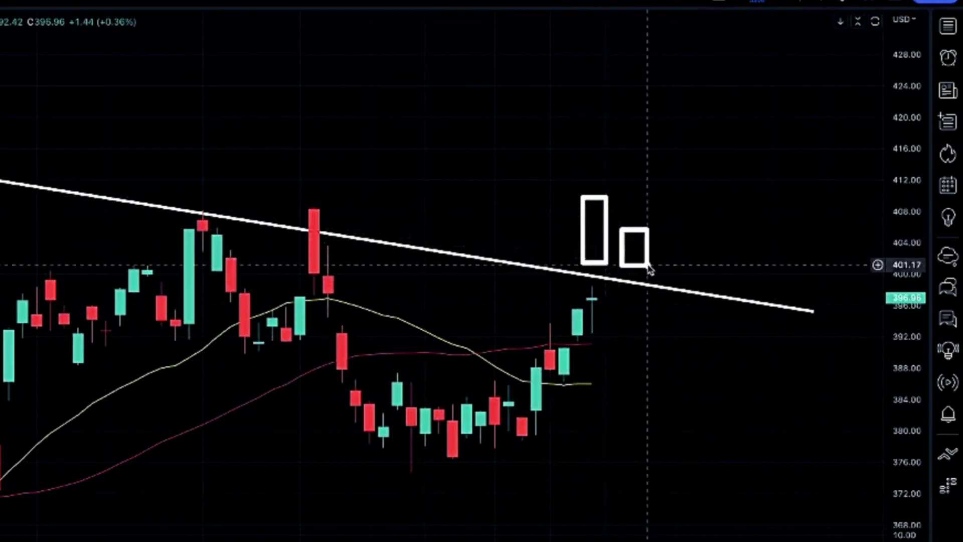
mouse_move(655, 190)
left_mouse_down()
mouse_move(685, 217)
mouse_move(683, 272)
left_mouse_up()
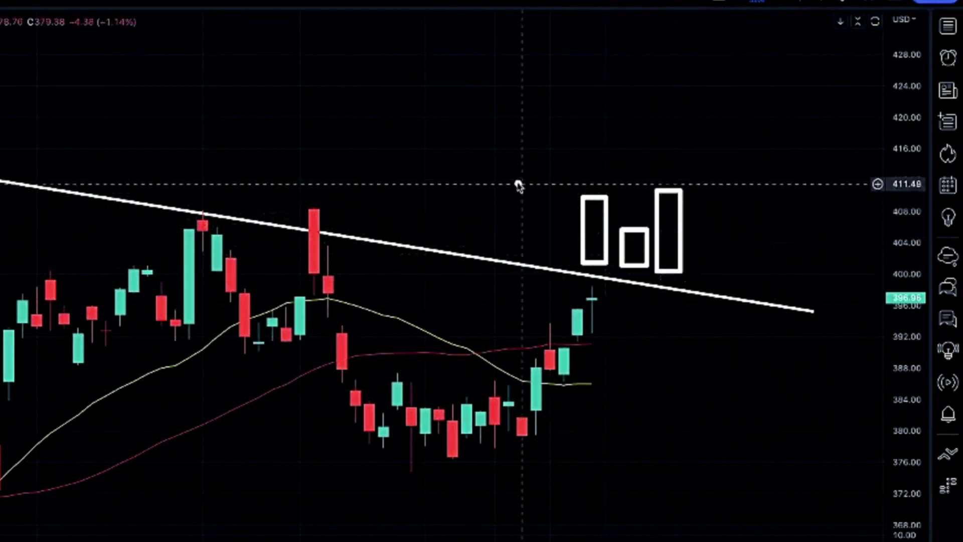
mouse_move(552, 171)
left_mouse_down()
mouse_move(693, 254)
mouse_move(708, 283)
left_mouse_up()
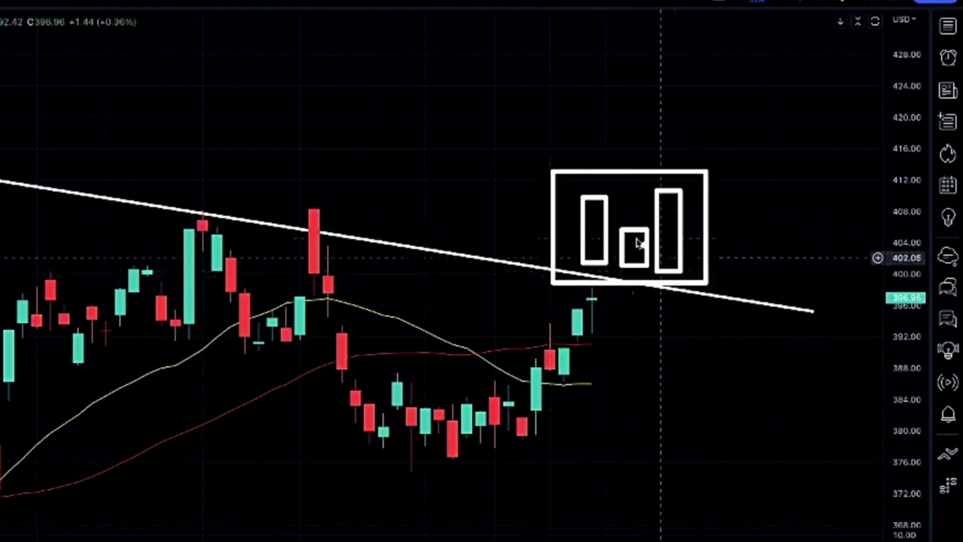
mouse_move(517, 148)
left_mouse_down()
mouse_move(602, 198)
mouse_move(740, 313)
left_mouse_up()
key("Escape")
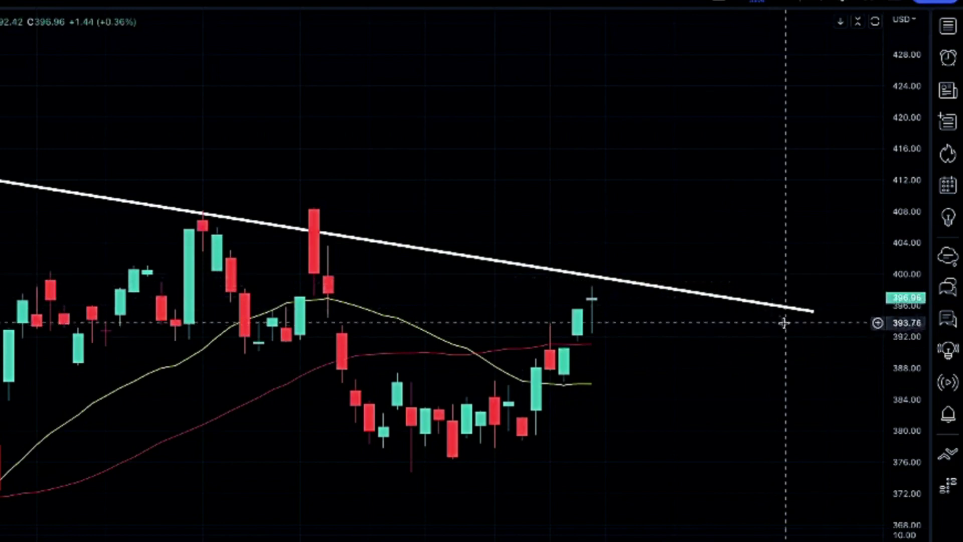
- Mark the mid-December candle that pierced the trendline and the one after it, plus the area above the line past the latest candle
left_click_drag(705, 324, 652, 366)
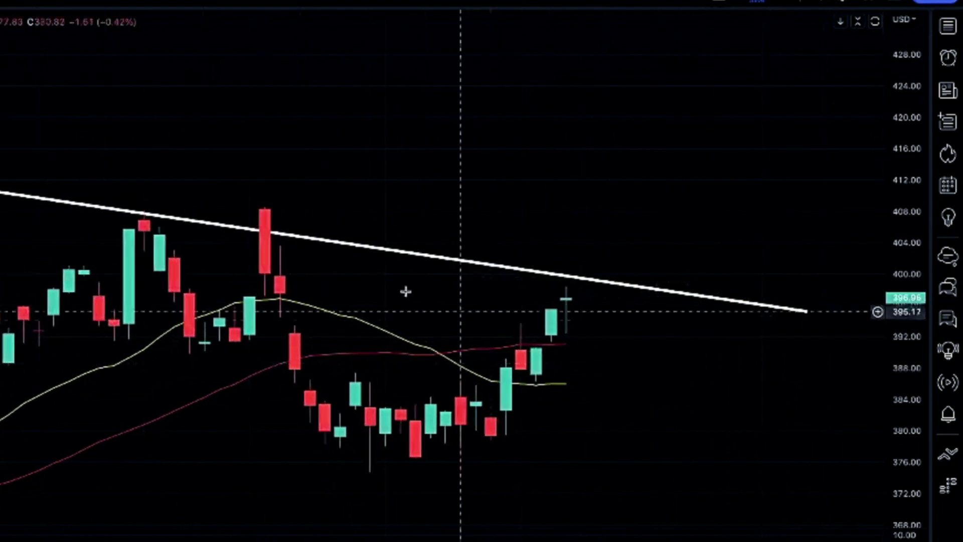
mouse_move(249, 199)
left_mouse_down()
mouse_move(277, 220)
mouse_move(277, 289)
left_mouse_up()
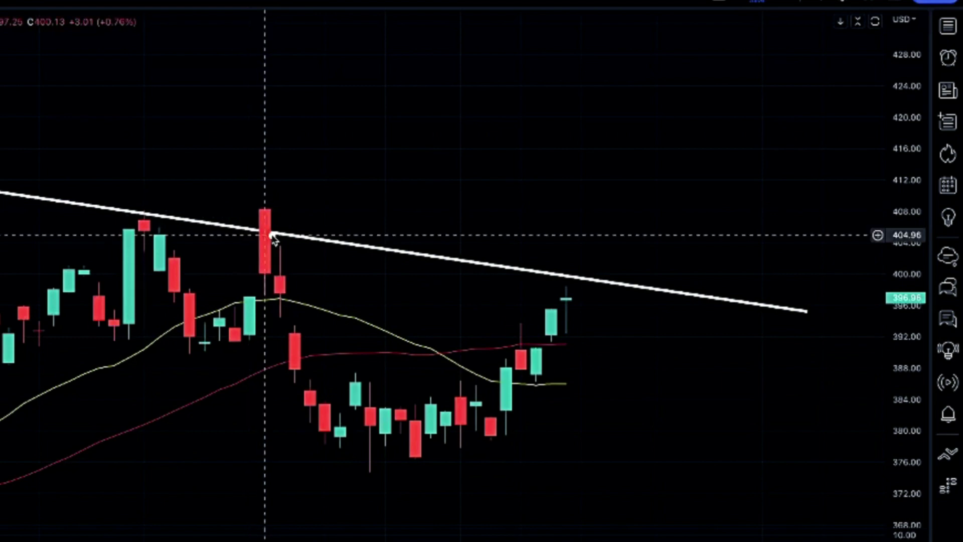
left_click_drag(285, 246, 287, 319)
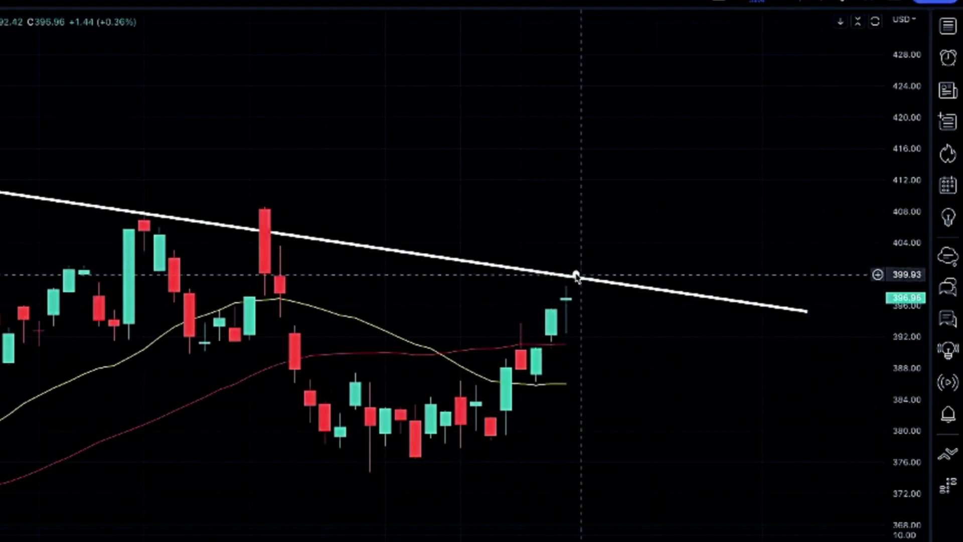
left_click_drag(583, 192, 659, 270)
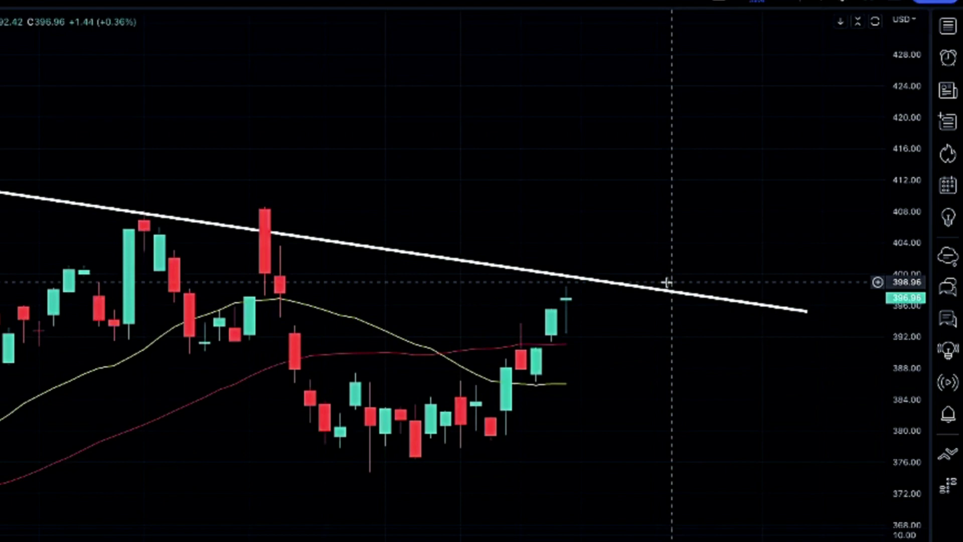
- Box the breakout zone above the descending trendline from about 399 to 413, just past the latest candle, and clear it
scroll(667, 281, "left", 5)
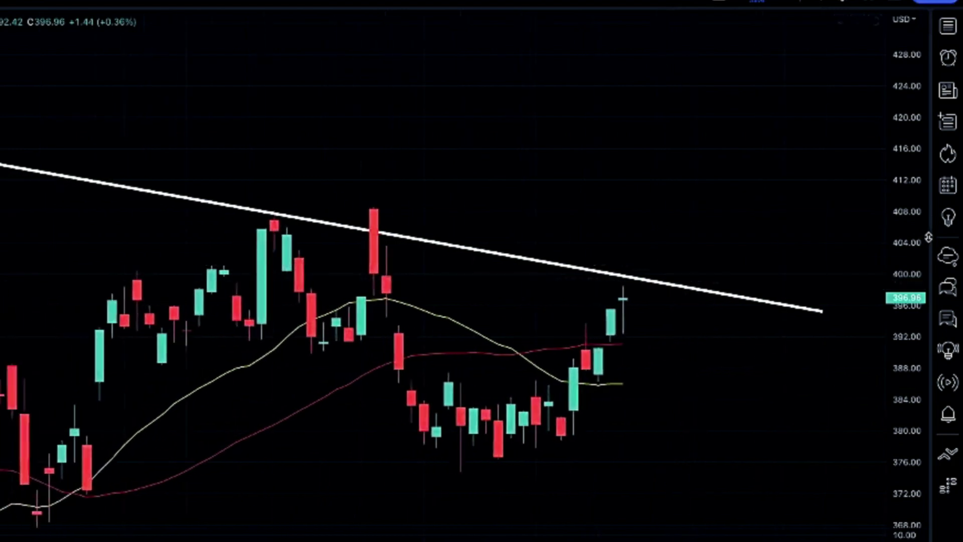
left_click_drag(917, 187, 917, 201)
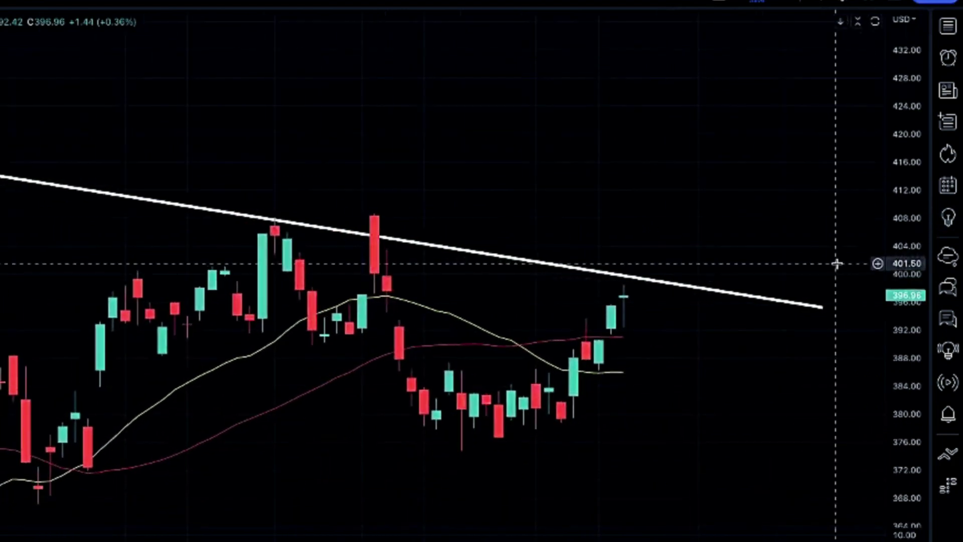
left_click_drag(802, 256, 815, 218)
scroll(692, 209, "up", 2)
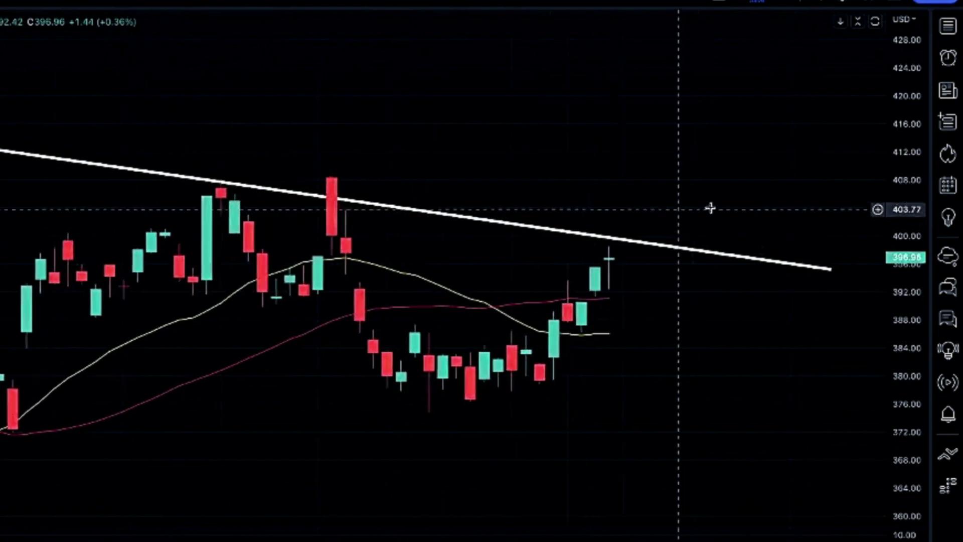
left_click_drag(703, 208, 747, 208)
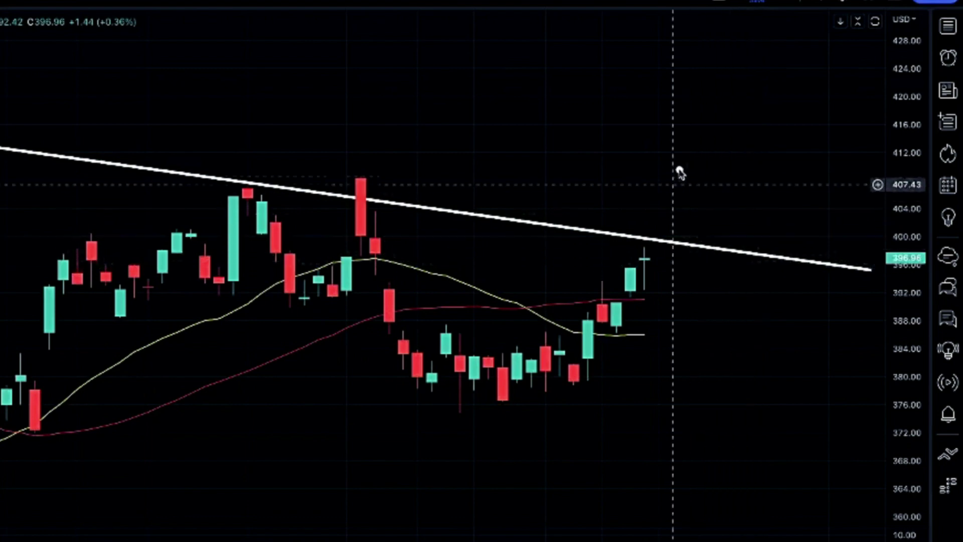
left_click(672, 146)
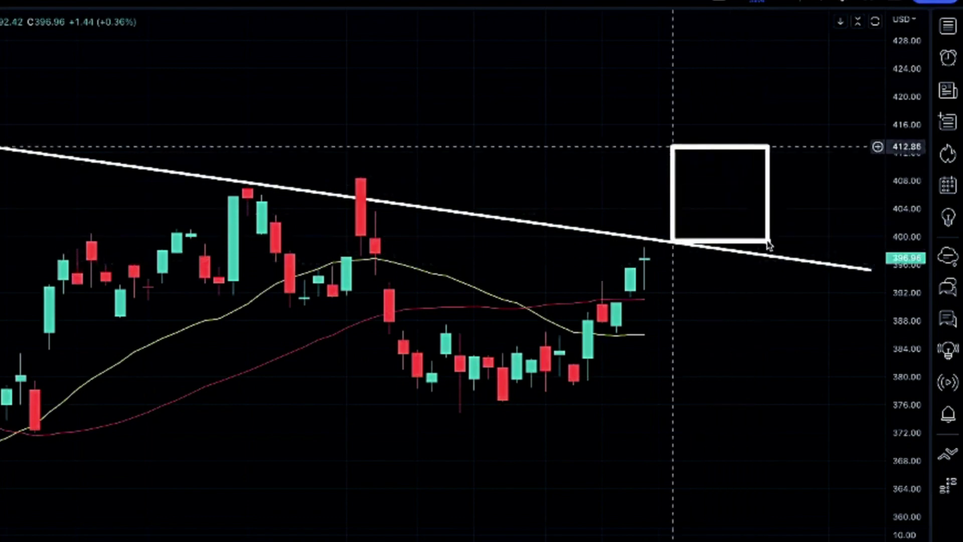
left_click(767, 241)
key("Escape")
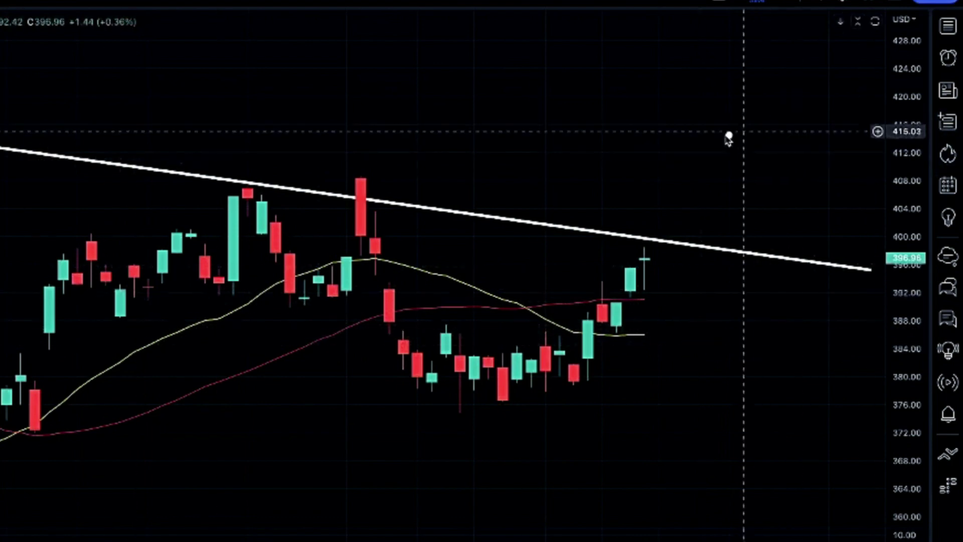
- Mark a wider zone above the trendline and a pullback zone from about 390 to 382 past the latest candle, clearing the markup
mouse_move(678, 132)
left_mouse_down()
mouse_move(765, 201)
mouse_move(788, 234)
left_mouse_up()
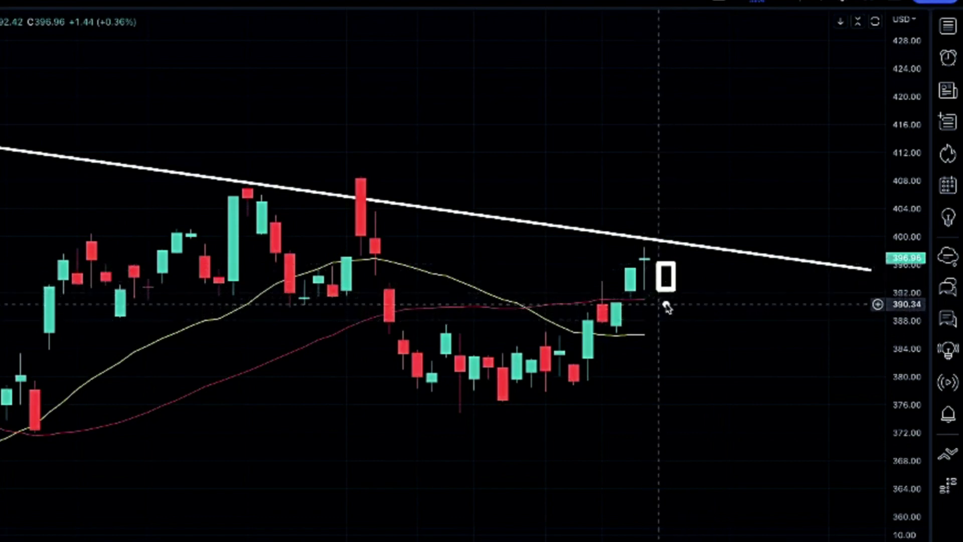
mouse_move(667, 302)
left_mouse_down()
mouse_move(691, 354)
mouse_move(743, 374)
mouse_move(673, 308)
mouse_move(777, 362)
left_mouse_up()
key("Escape")
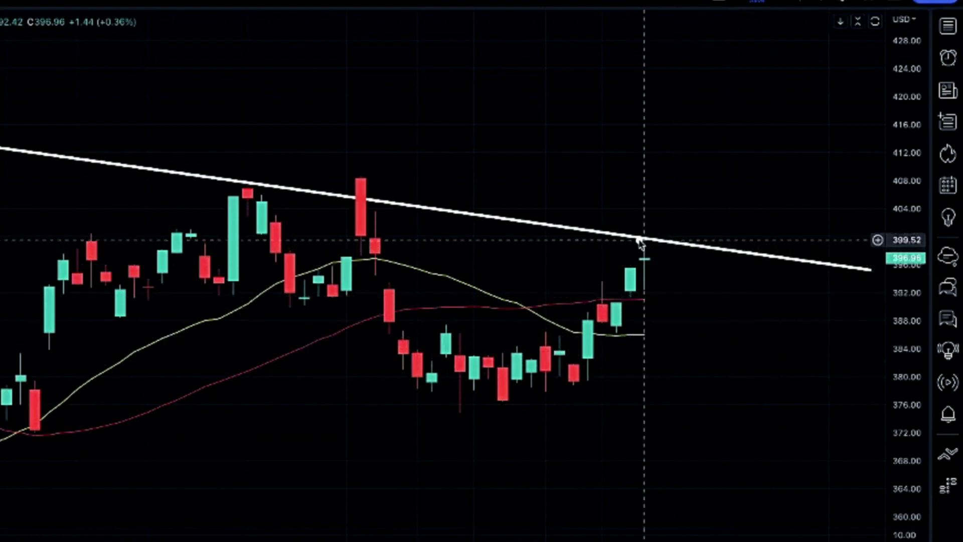
- Box the two latest candles beneath the trendline, clear the box, and sketch a hypothetical breakout candle above the line
left_click_drag(613, 234, 674, 312)
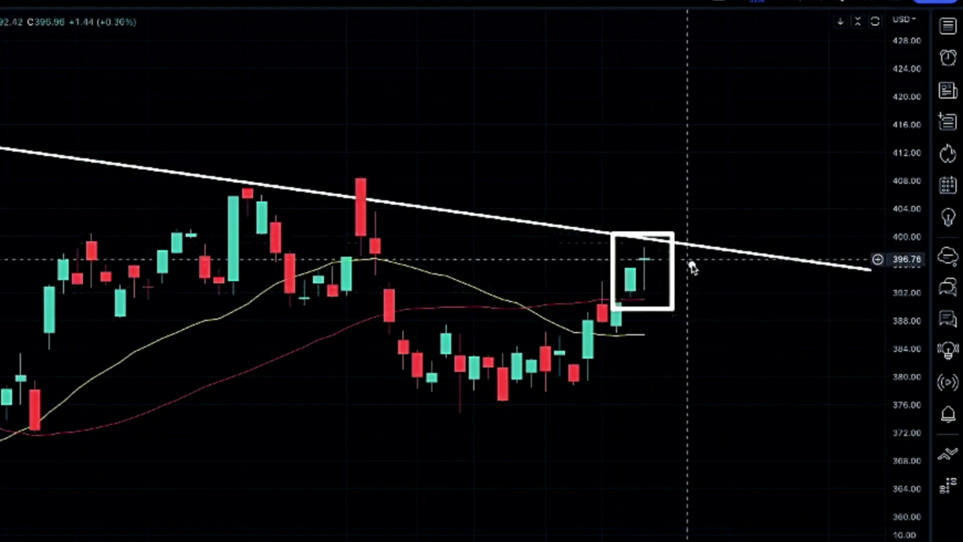
key("Escape")
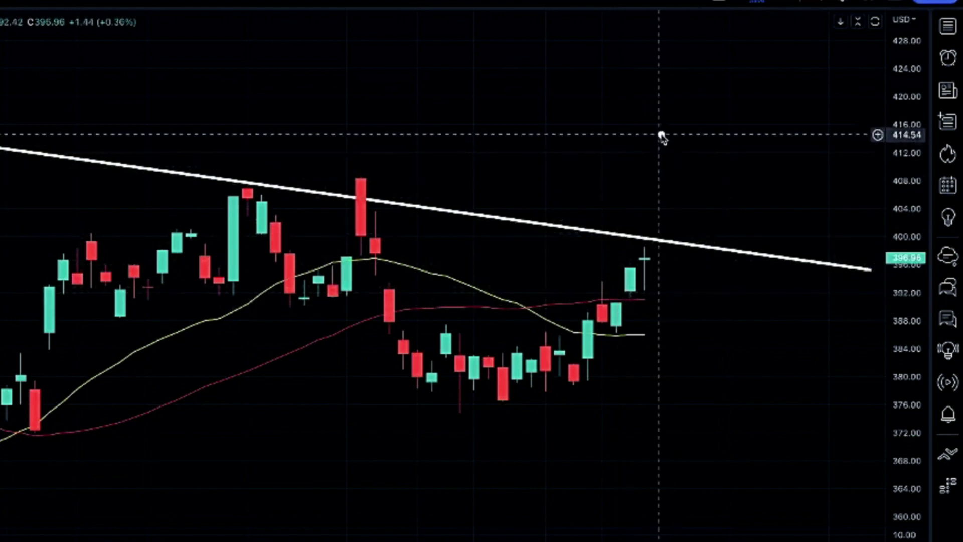
mouse_move(667, 184)
left_mouse_down()
mouse_move(697, 209)
mouse_move(681, 235)
left_mouse_up()
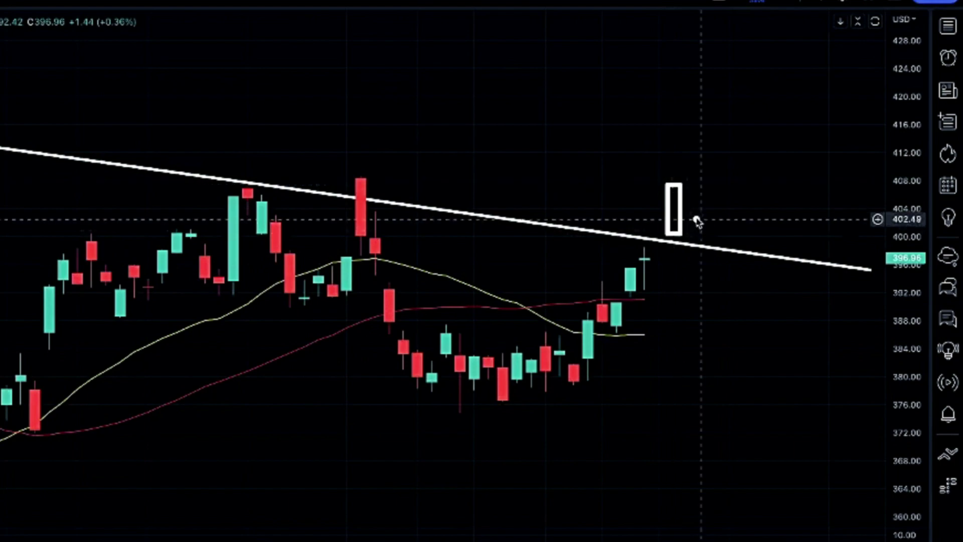
left_click_drag(716, 193, 730, 201)
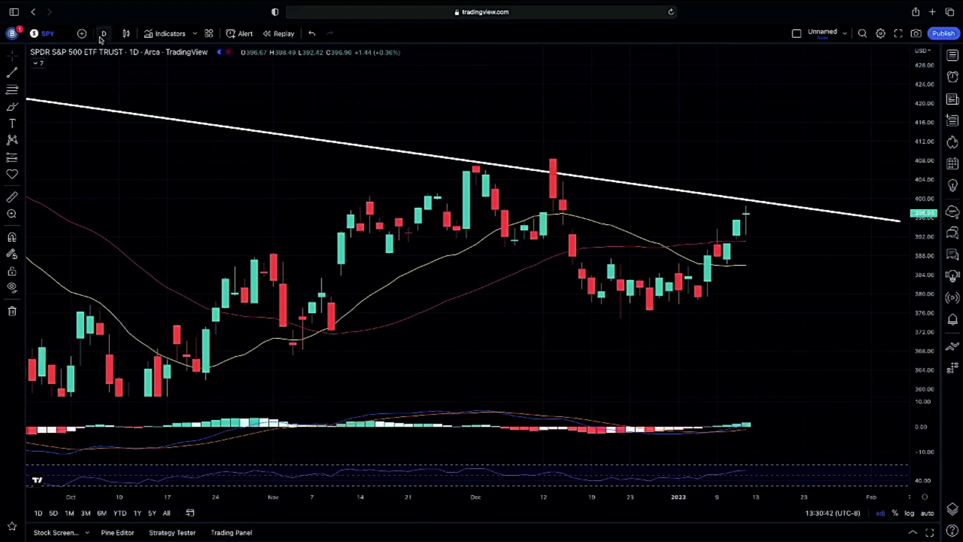
- Switch the chart to the U.S. Dollar Currency Index, symbol DXY from TVC
left_click(68, 39)
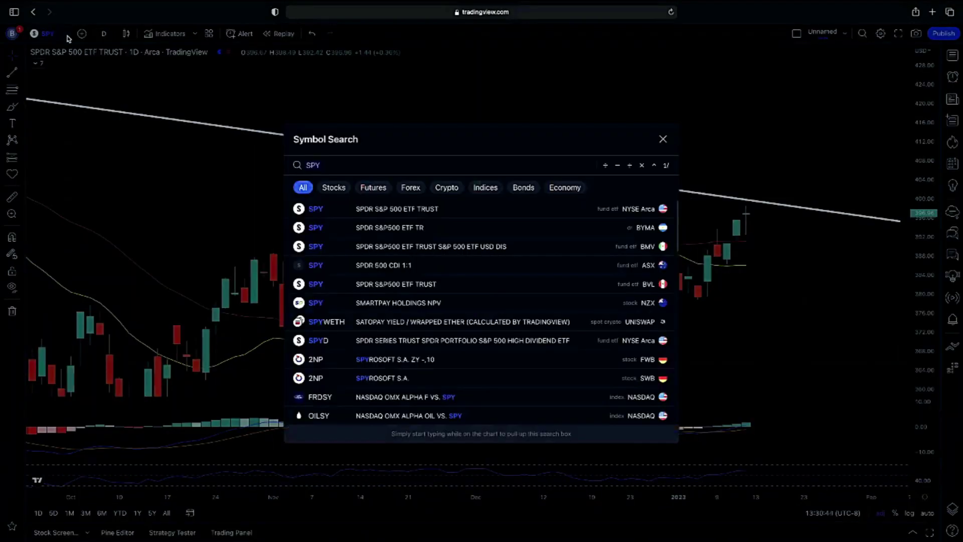
type("XY")
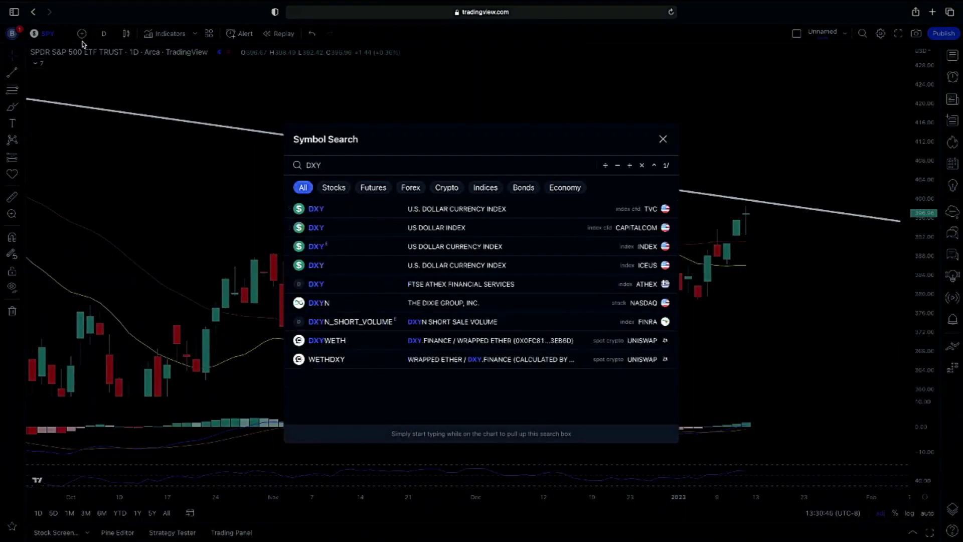
left_click(563, 209)
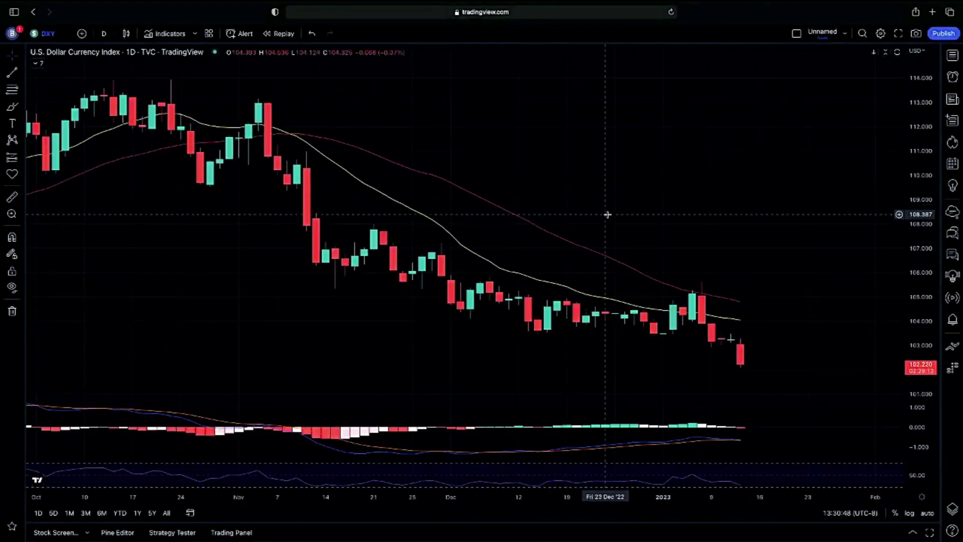
- Maximize the MACD pane of the DXY chart with price history back to August in range
scroll(757, 236, "down", 3)
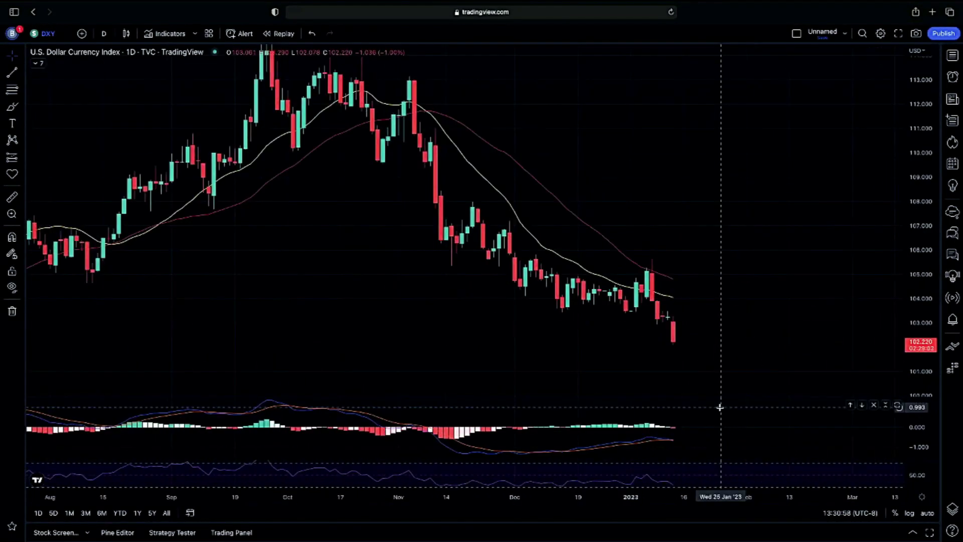
double_click(720, 407)
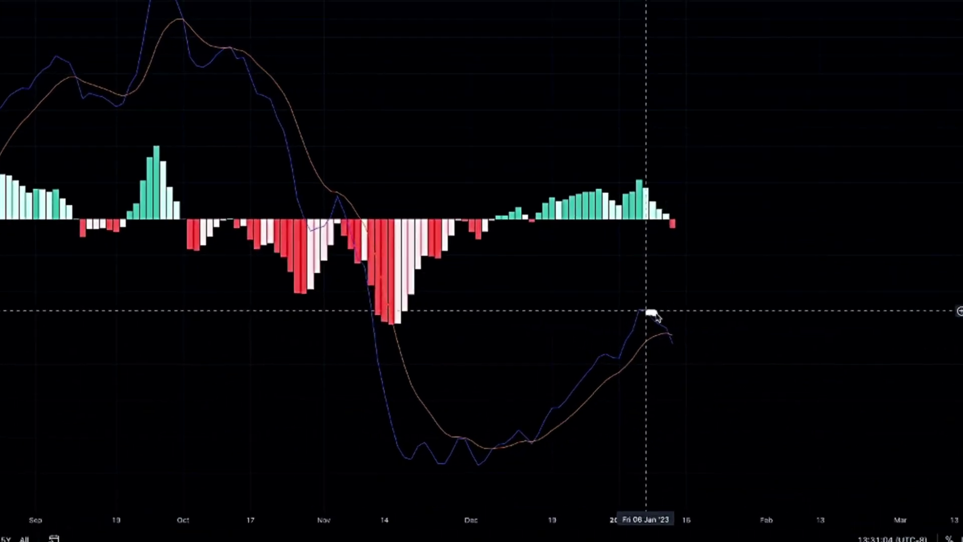
- Box the MACD line crossover, the latest histogram bars and the brief mid-December red bar on the DXY pane, clearing the markup
left_click_drag(676, 301, 692, 347)
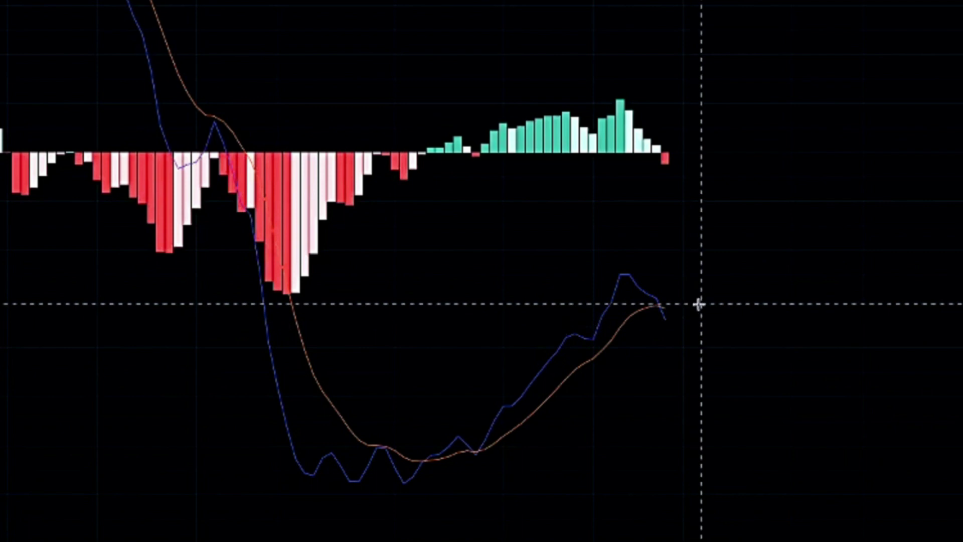
left_click_drag(639, 126, 691, 183)
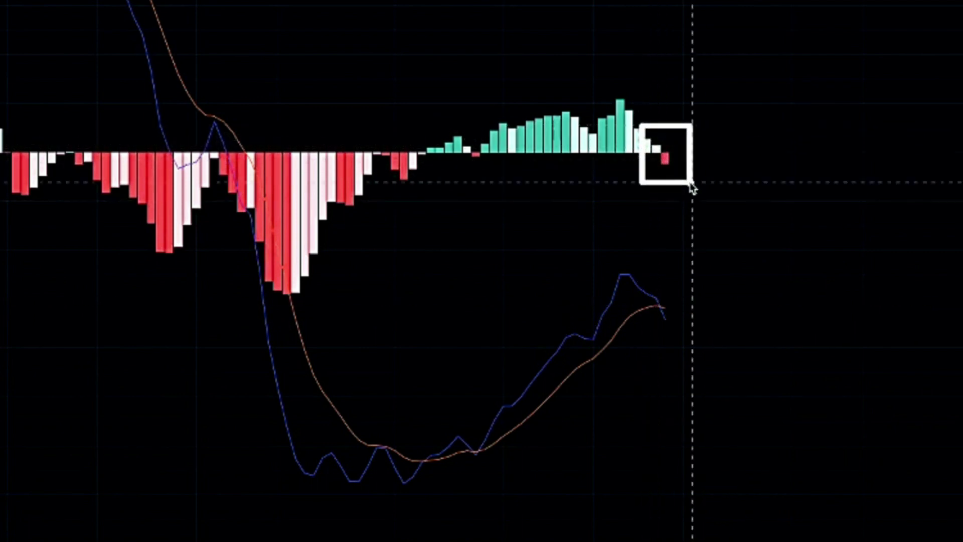
key("ctrl+z")
left_click_drag(459, 140, 500, 173)
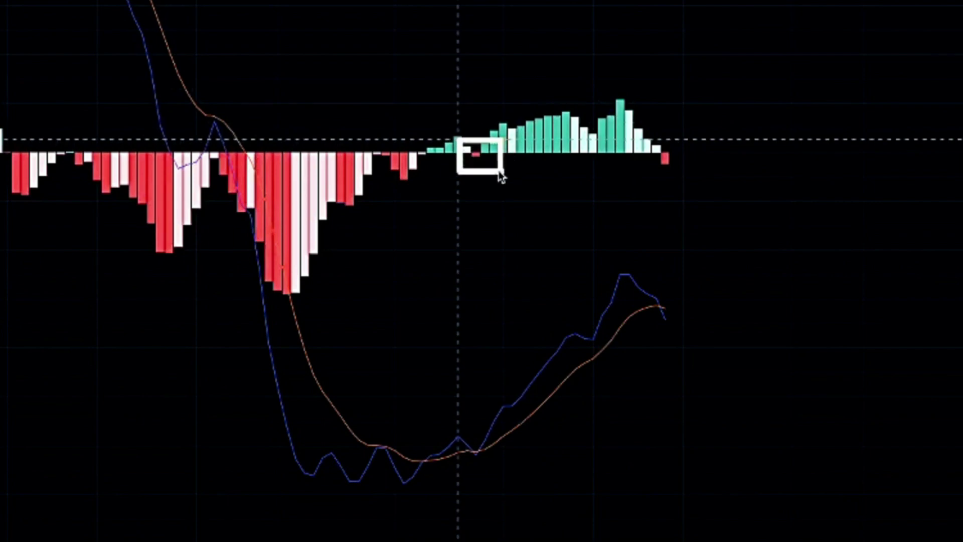
key("Escape")
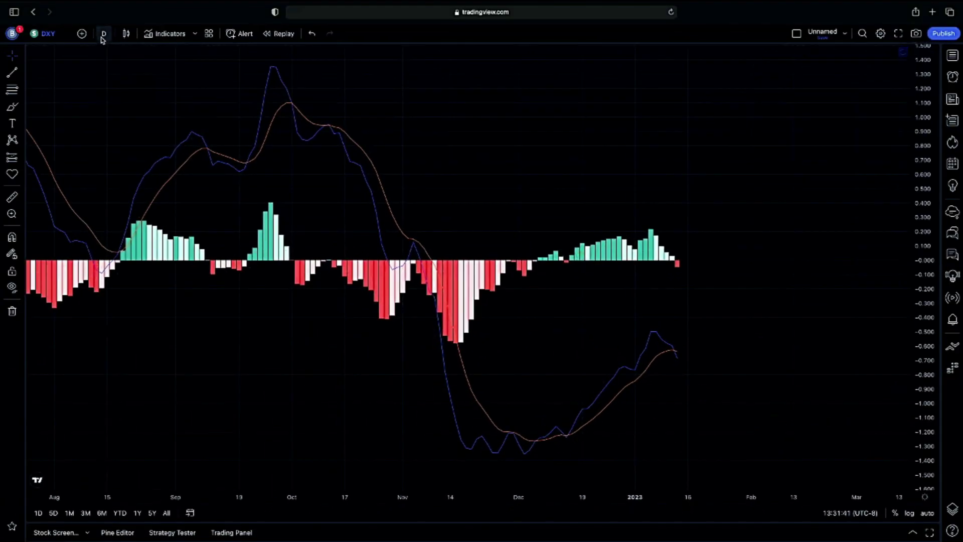
- Restore the DXY price chart and box the January rejection wick, the candles falling from it, and the ends of both moving averages
double_click(665, 293)
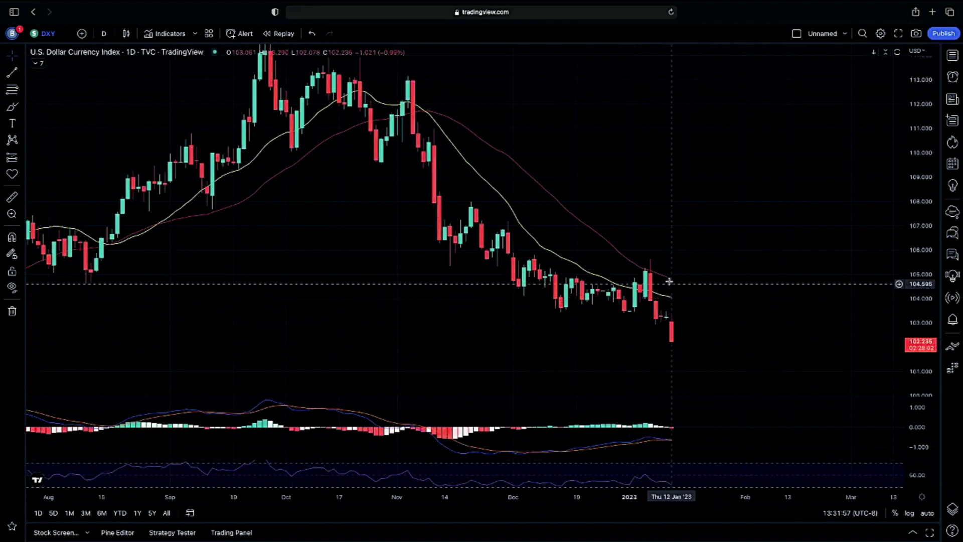
left_click_drag(644, 252, 659, 268)
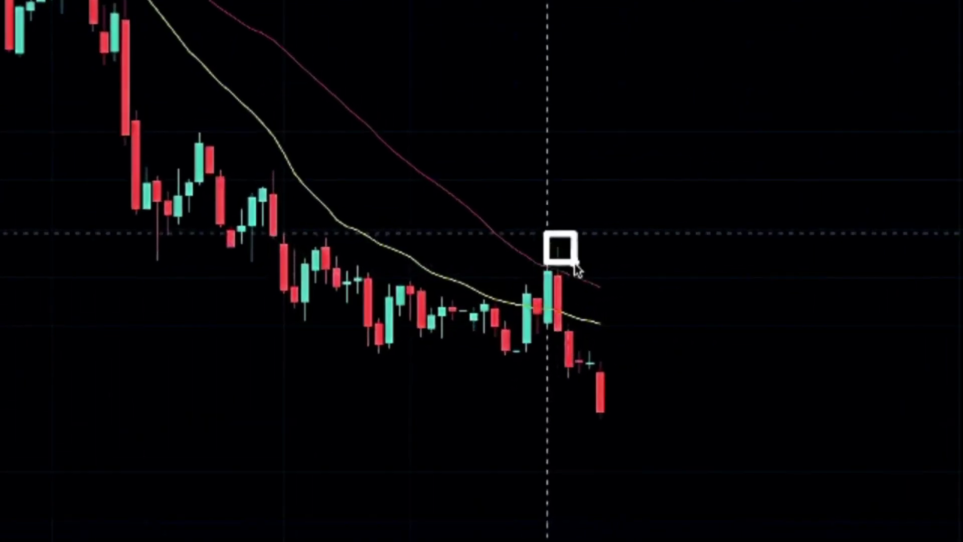
left_click_drag(577, 270, 624, 434)
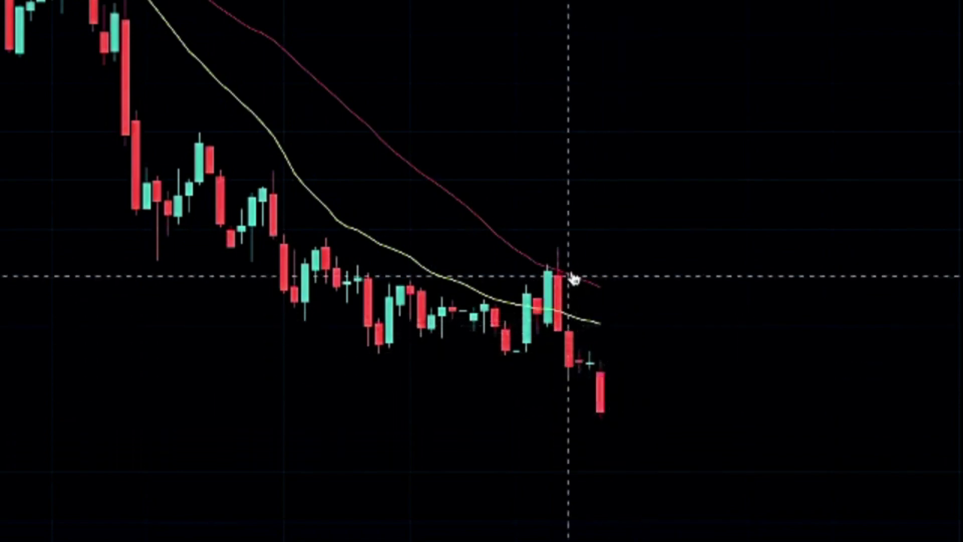
left_click_drag(572, 256, 631, 357)
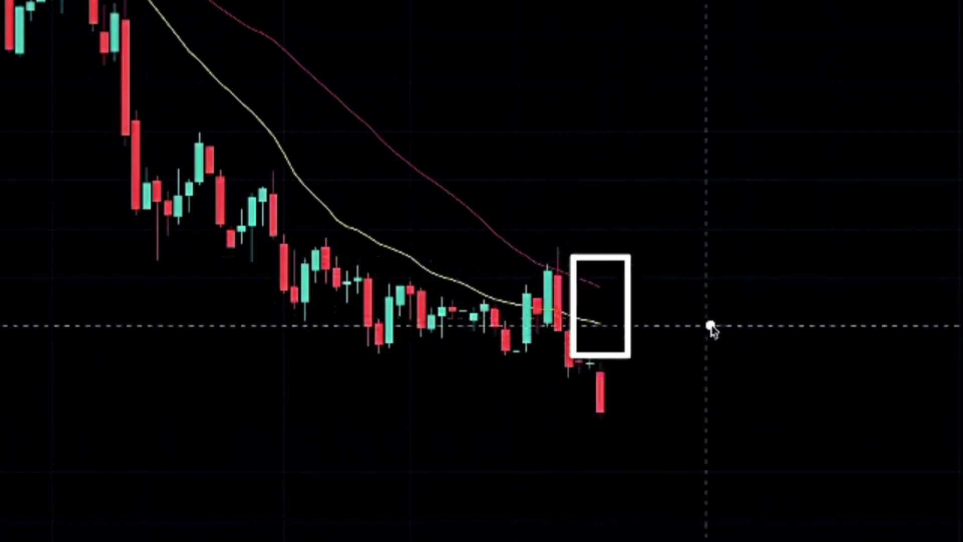
- Draw a horizontal support line just below 102 from spring 2022 past the latest DXY candle, and undo it
scroll(733, 371, "down", 3)
scroll(800, 392, "down", 2)
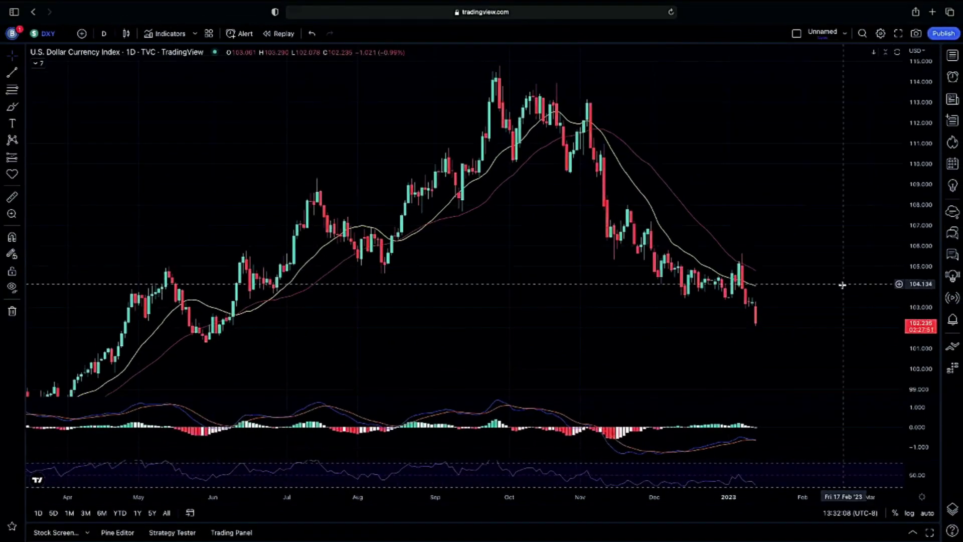
scroll(842, 287, "down", 2)
left_click_drag(822, 273, 810, 236)
scroll(755, 281, "left", 1)
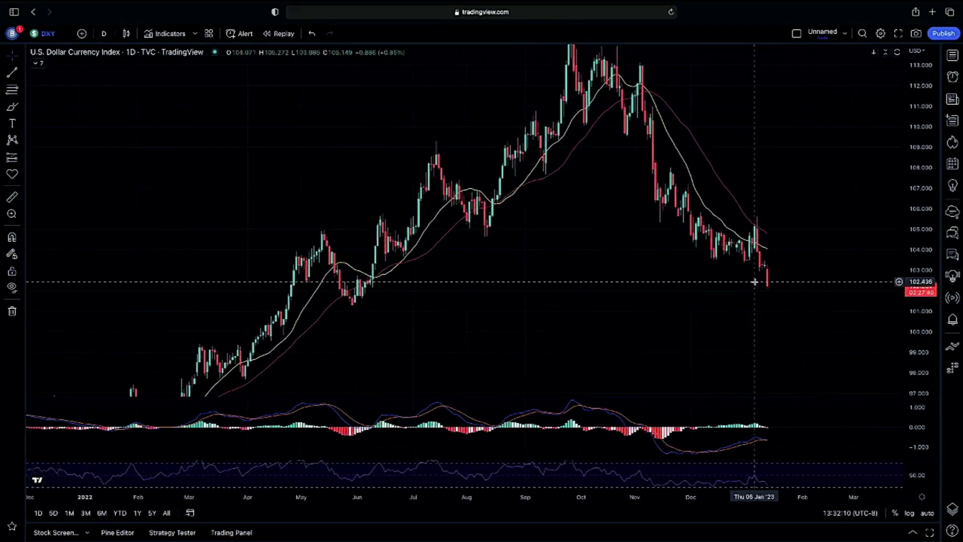
scroll(756, 282, "right", 2)
scroll(753, 286, "right", 1)
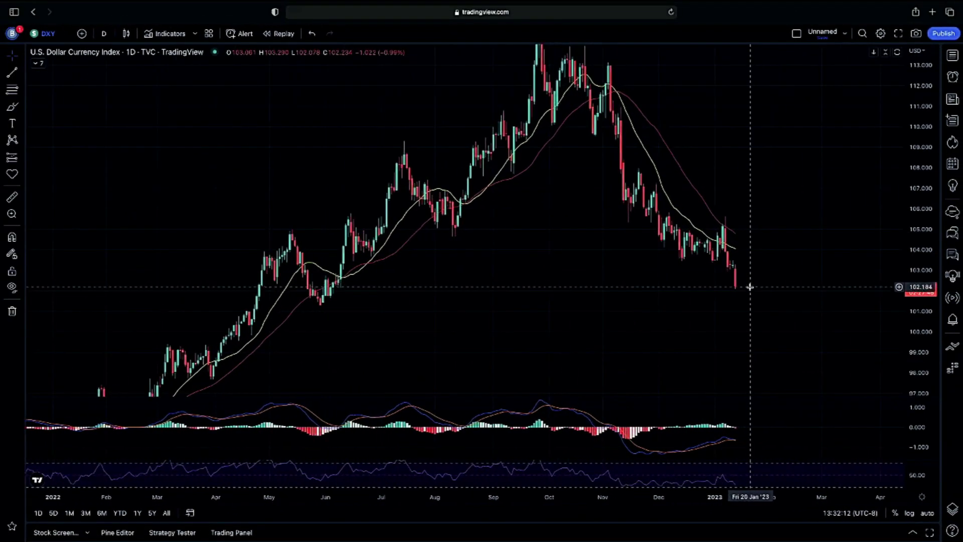
mouse_move(228, 298)
left_mouse_down()
mouse_move(522, 312)
mouse_move(762, 300)
left_mouse_up()
key("ctrl+z")
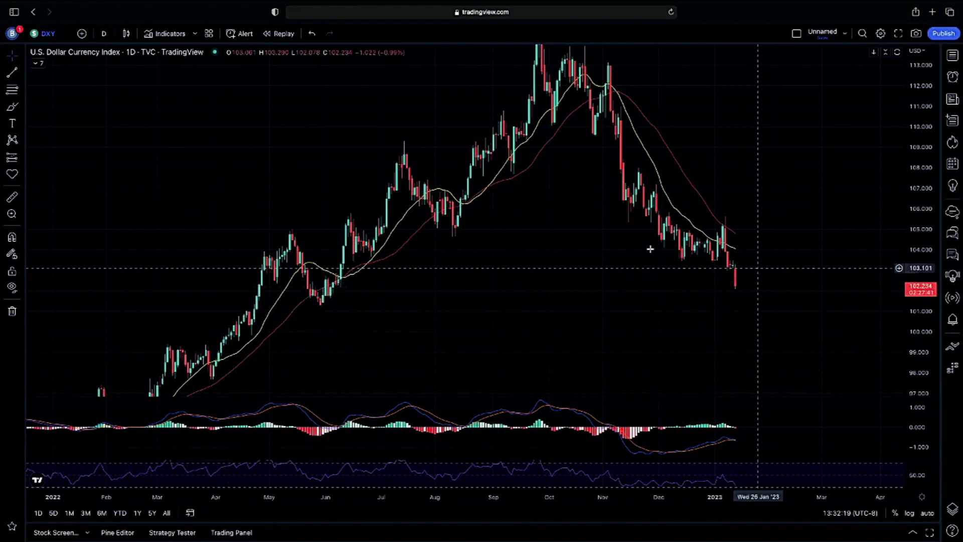
- Switch the chart to the SPDR S&P 500 ETF, symbol SPY, and maximize its RSI pane
left_click(104, 34)
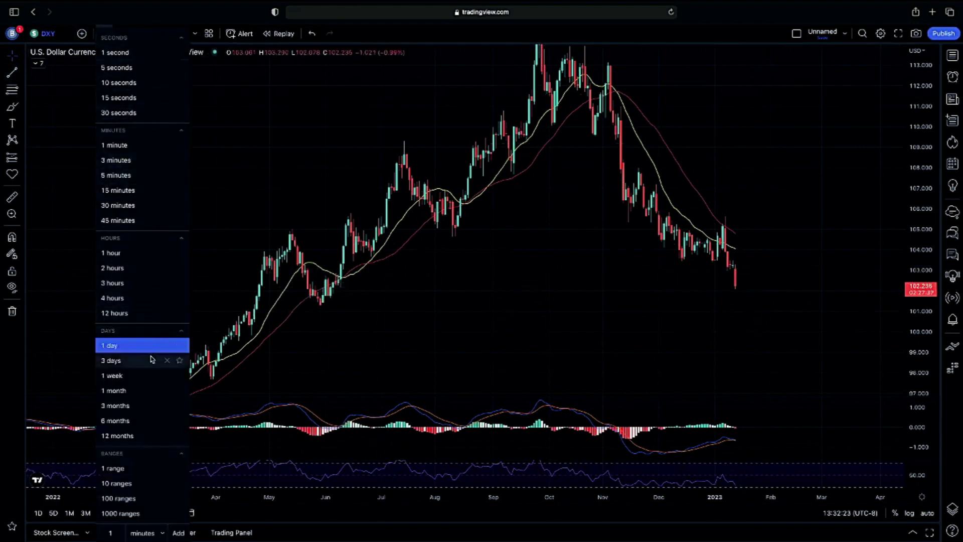
left_click(63, 34)
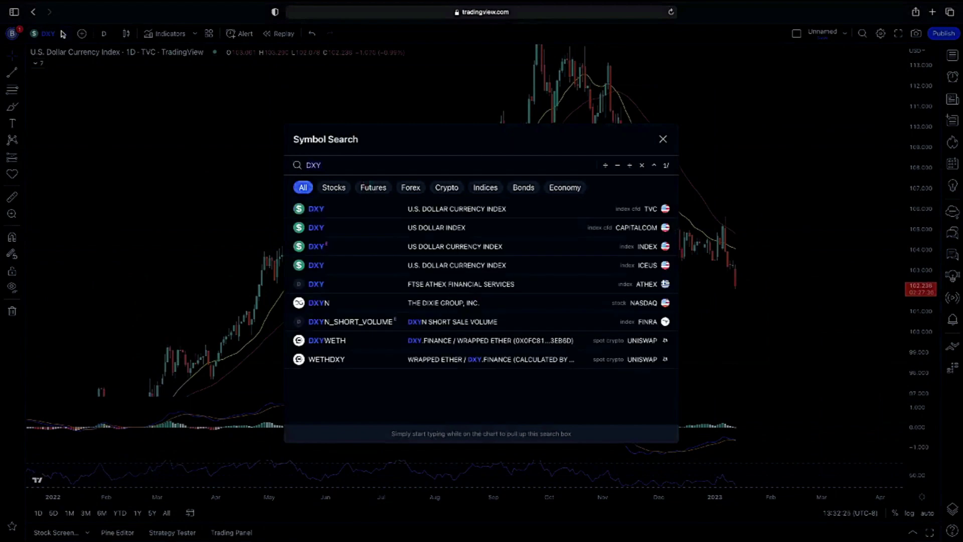
type("SPY")
left_click(492, 213)
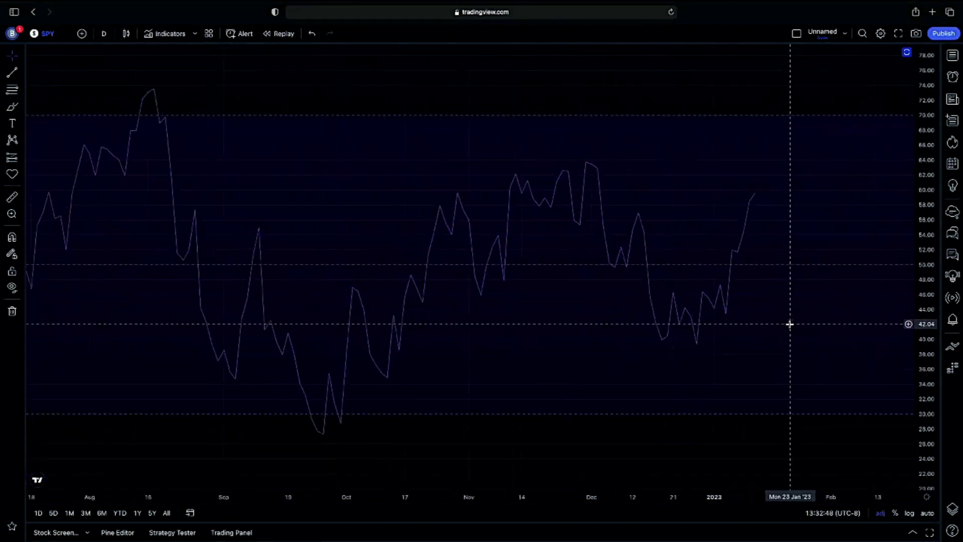
- Box SPY's RSI swings from mid-September onward, and box the overbought area above 70 past the latest reading, clearing the markup
scroll(793, 271, "down", 3)
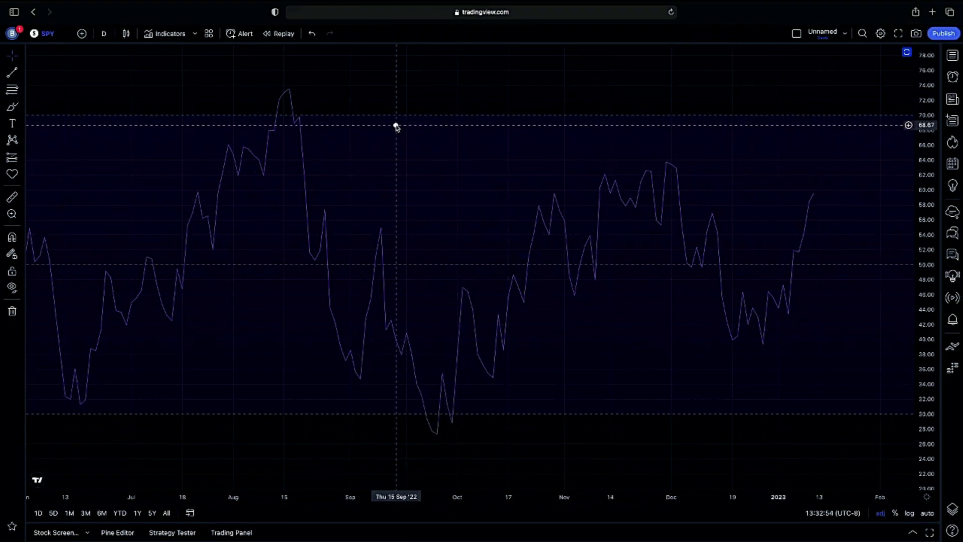
left_click_drag(396, 126, 868, 441)
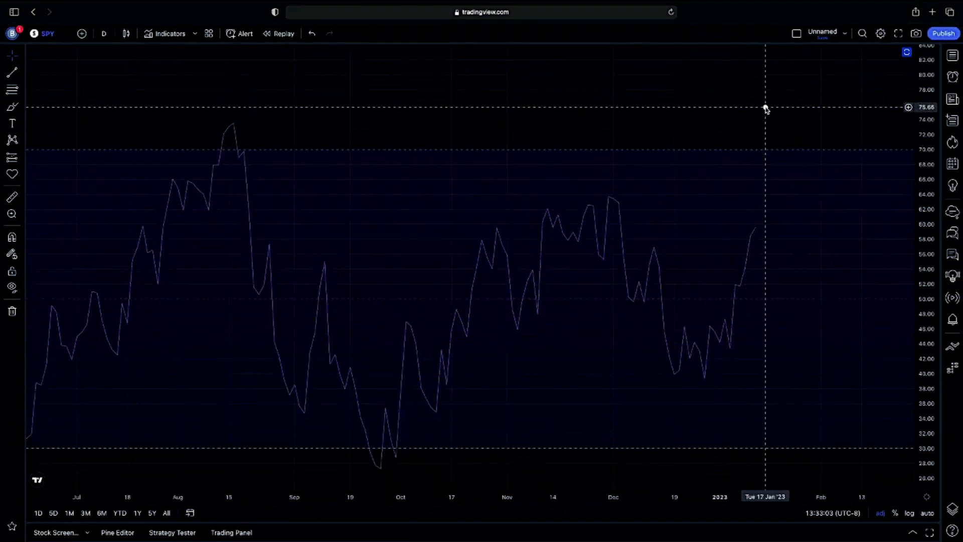
left_click_drag(766, 108, 827, 149)
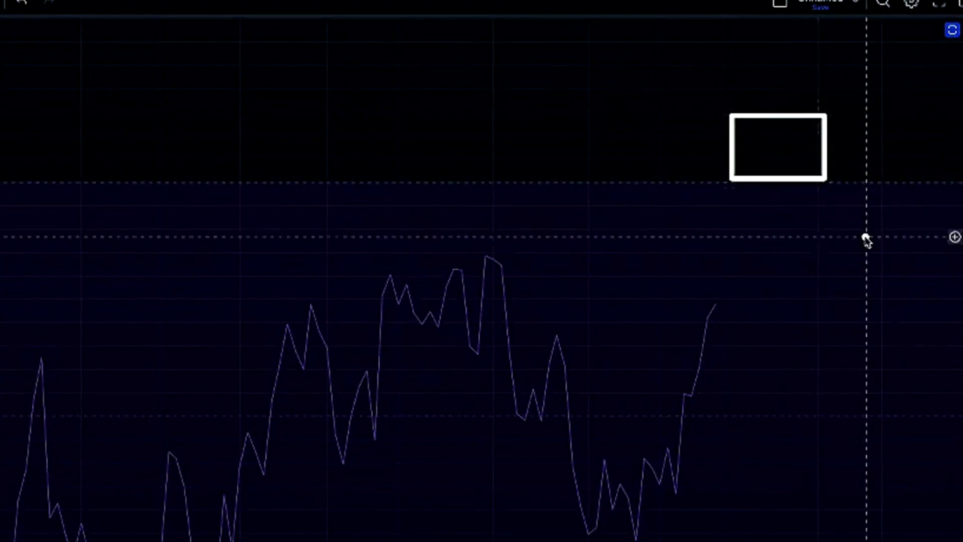
key("Escape")
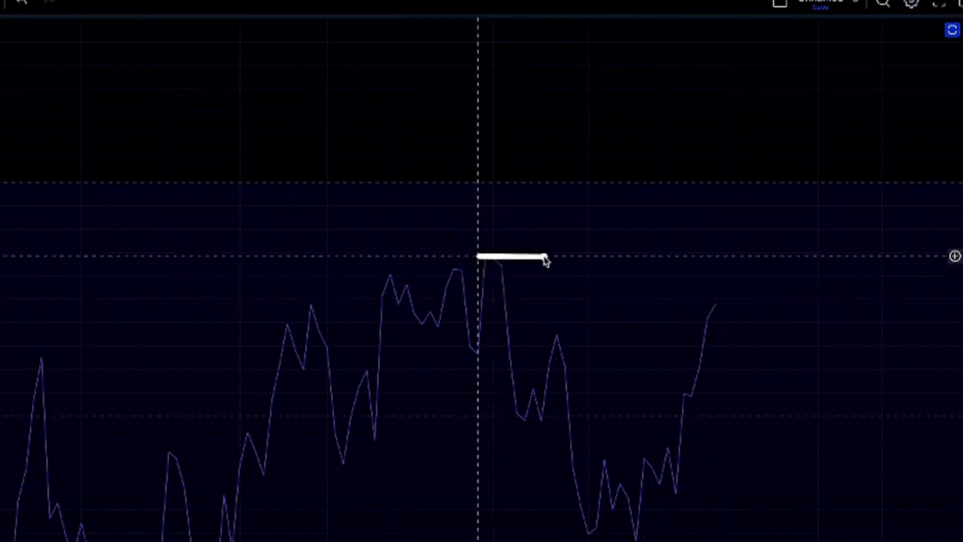
- Mark the RSI peak around early December with a horizontal line, sketch the latest RSI breaking above it, and clear the markup
left_click_drag(650, 255, 776, 261)
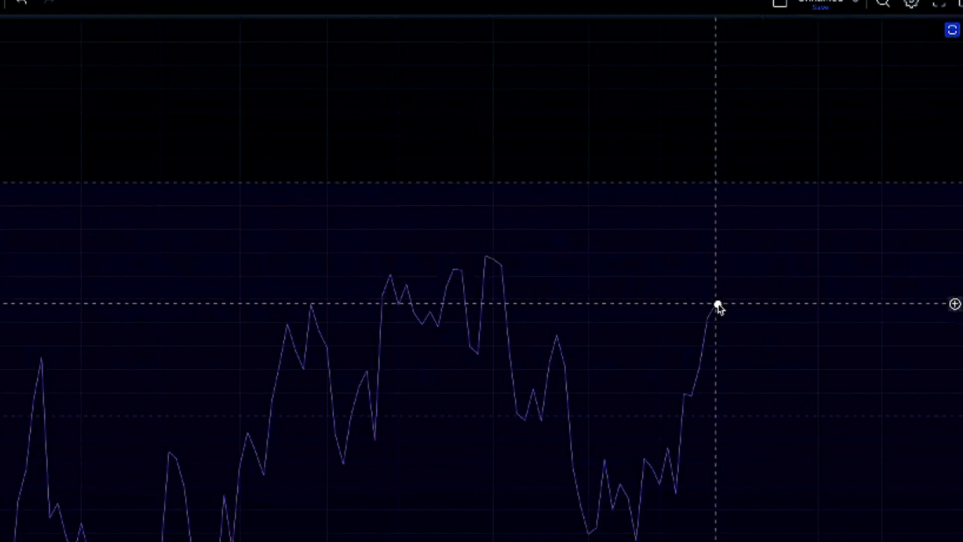
left_click_drag(746, 222, 749, 206)
left_click_drag(470, 256, 790, 255)
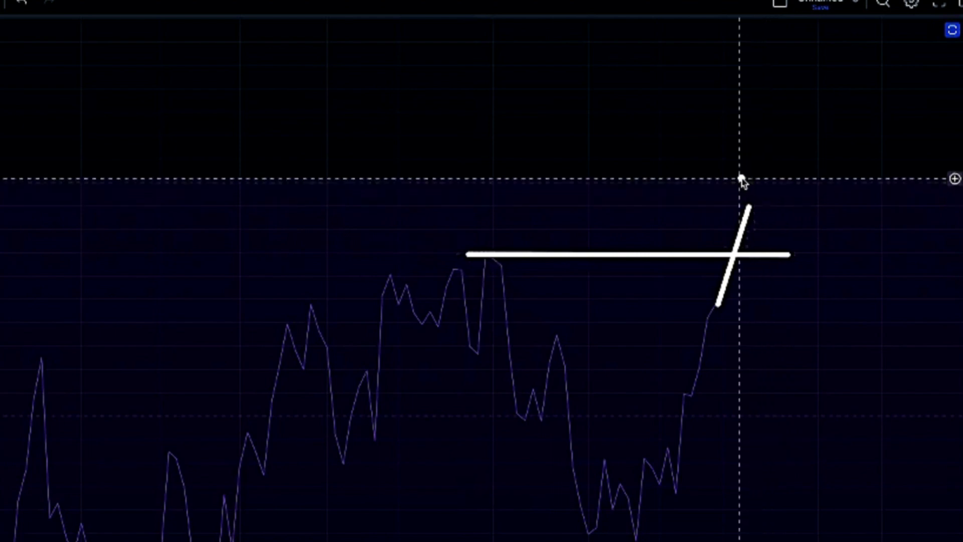
left_click_drag(747, 171, 783, 248)
key("Escape")
- Draw a descending line across the November 2021 and August 2022 RSI peaks, sketch the RSI testing and breaking it, and clear the markup
scroll(832, 258, "down", 6)
scroll(863, 155, "down", 6)
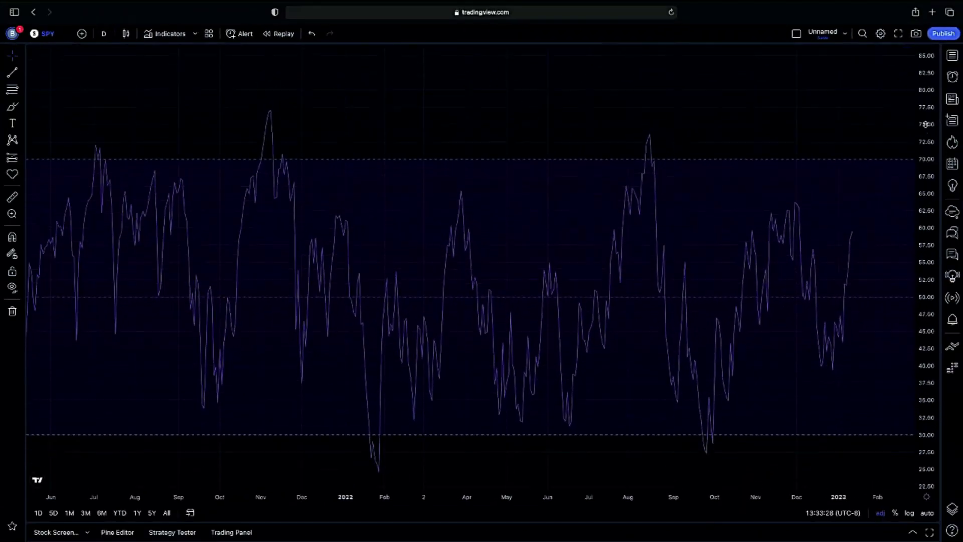
scroll(806, 208, "down", 4)
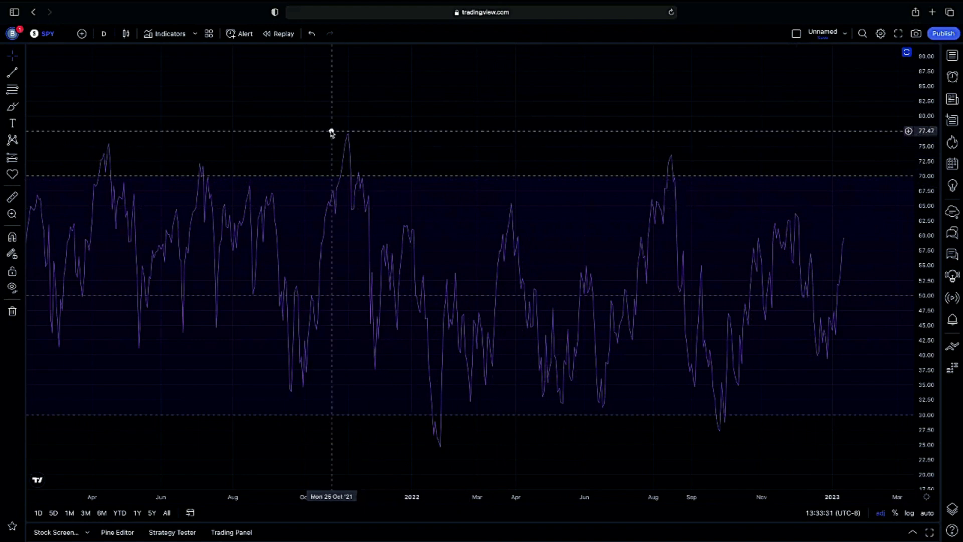
mouse_move(327, 133)
left_mouse_down()
mouse_move(611, 135)
mouse_move(904, 165)
left_mouse_up()
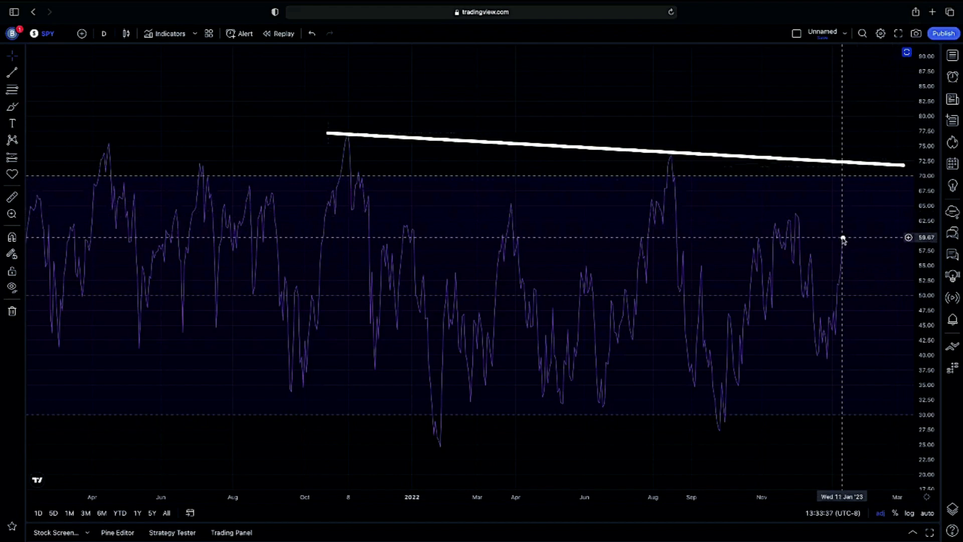
left_click_drag(862, 167, 860, 165)
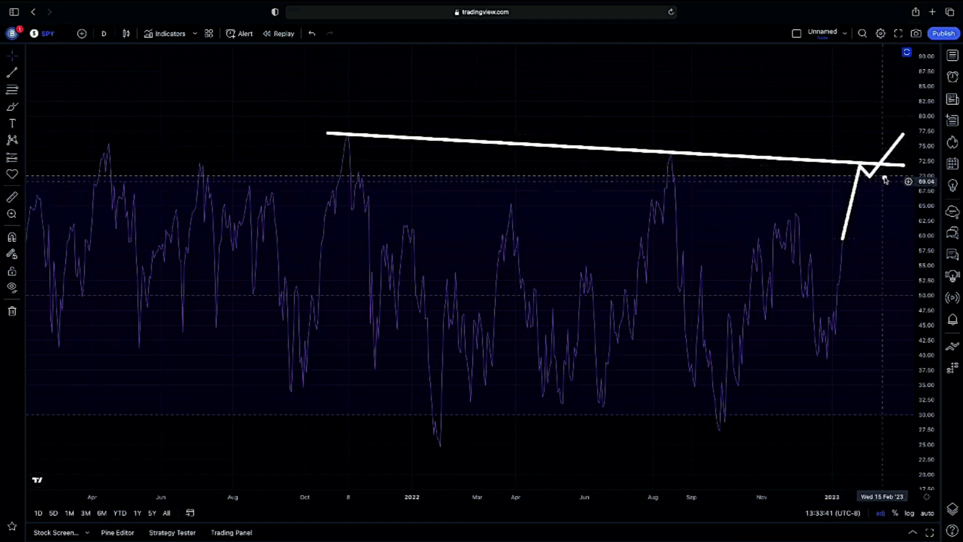
key("Escape")
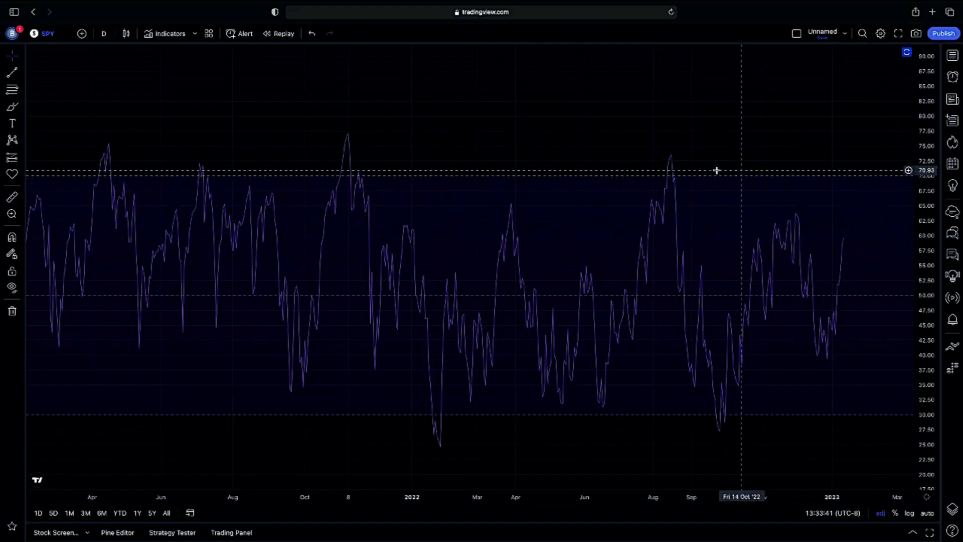
- Restore the SPY price chart and box a target area above the descending trendline at about 413 to 410, clearing the box
double_click(156, 121)
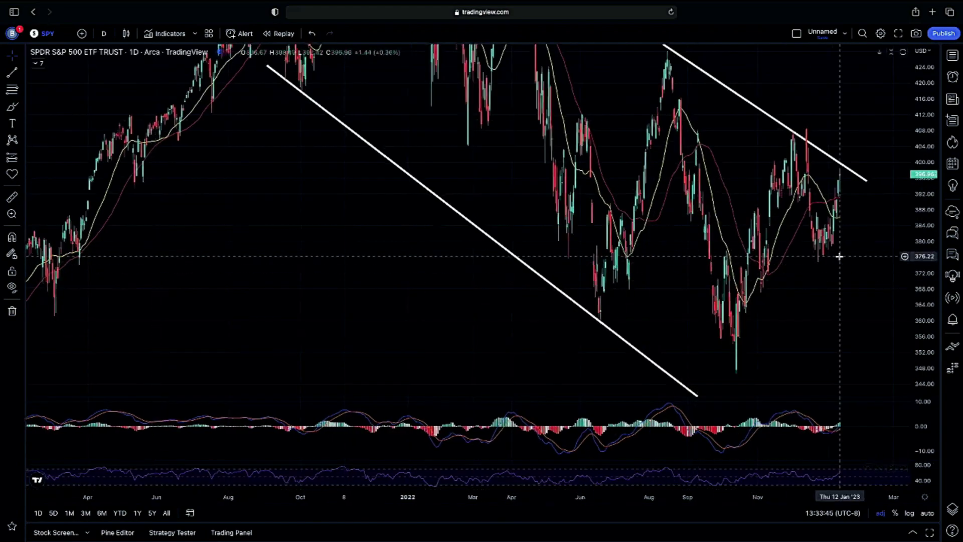
scroll(838, 256, "up", 5)
scroll(707, 293, "up", 6)
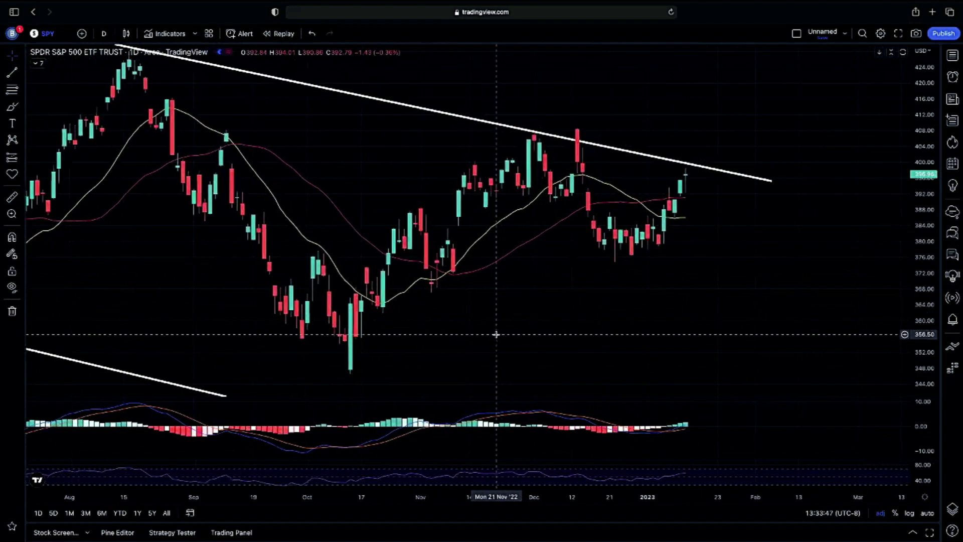
left_click_drag(508, 335, 595, 330)
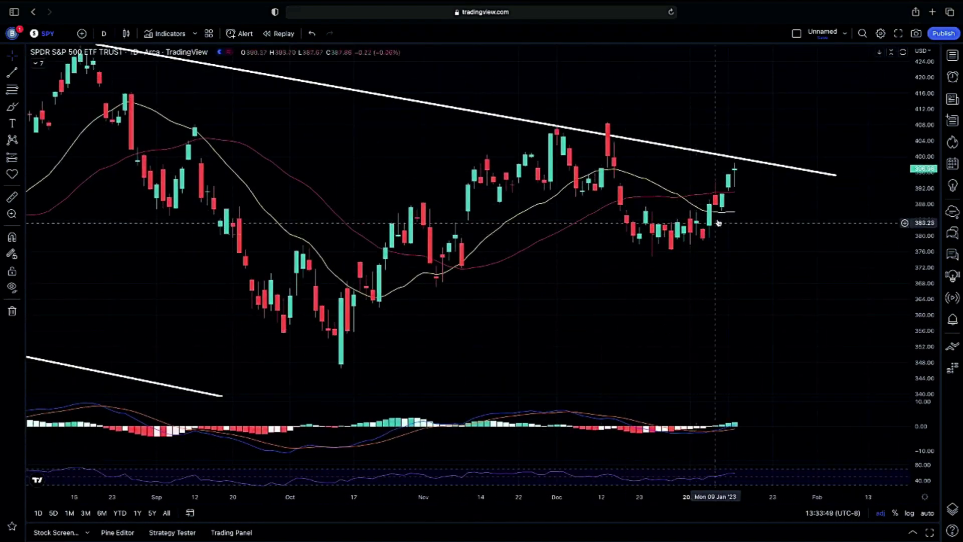
left_click_drag(746, 106, 805, 151)
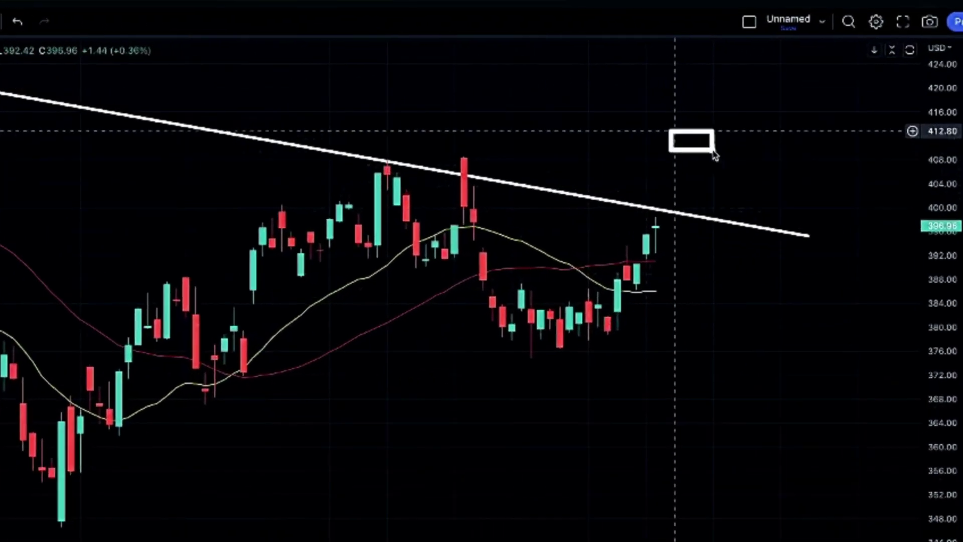
left_click_drag(761, 196, 767, 205)
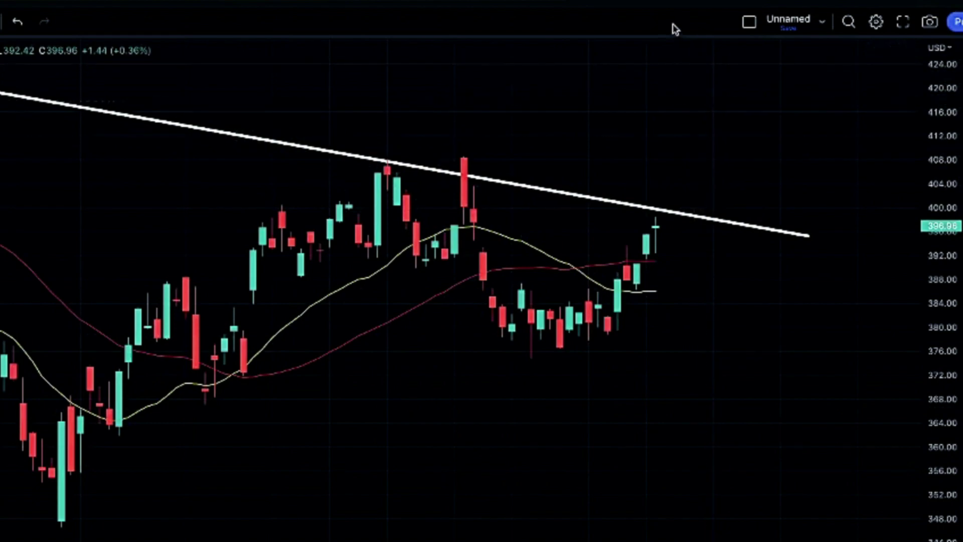